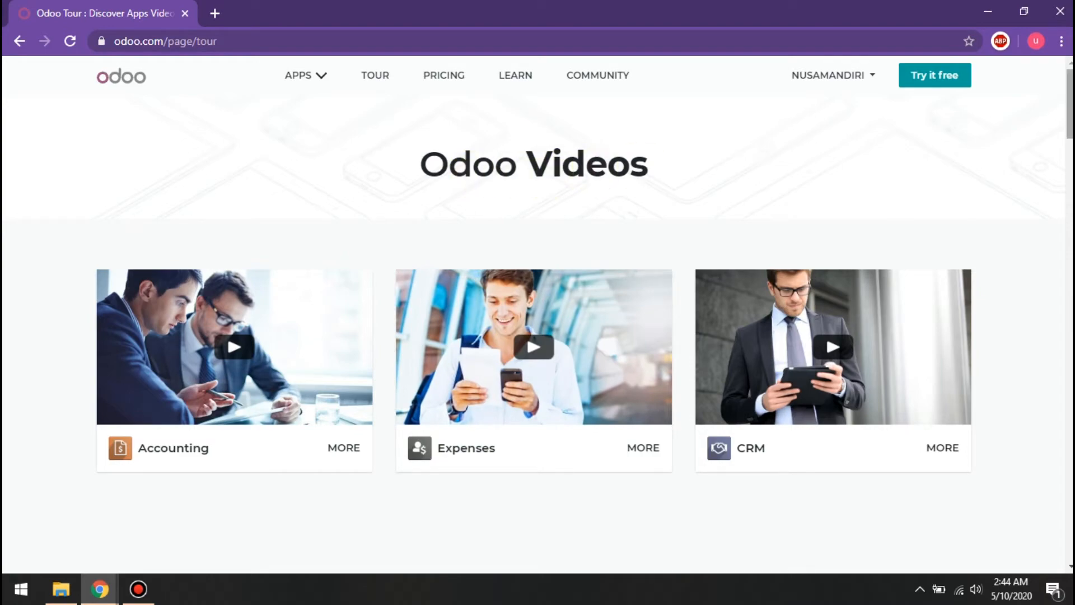
- Look through the app videos on the Odoo tour page and return to the first row
scroll(537, 314, down, 9)
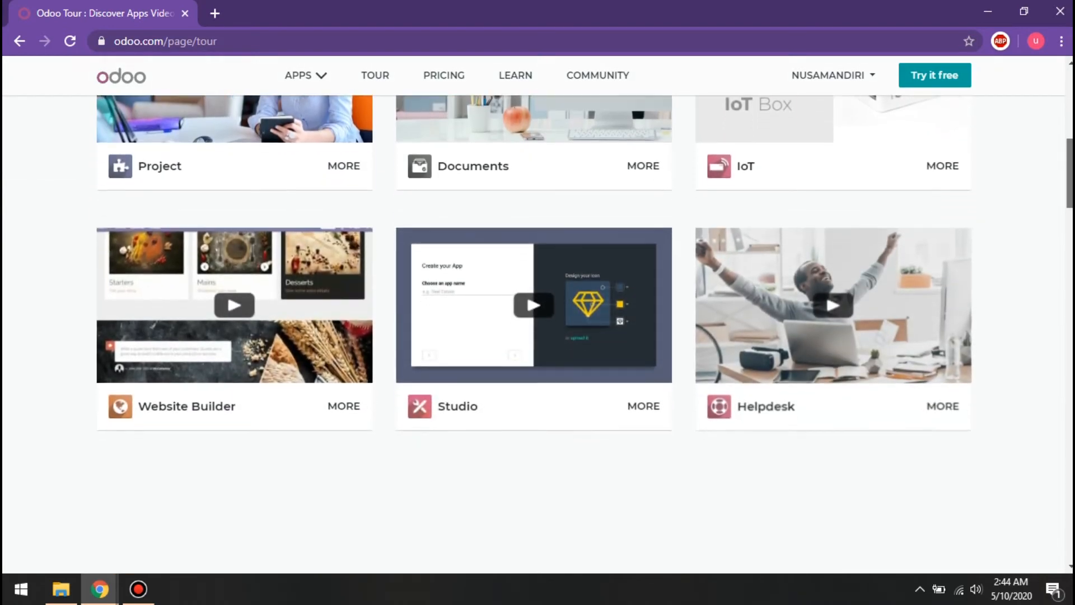
scroll(537, 313, down, 8)
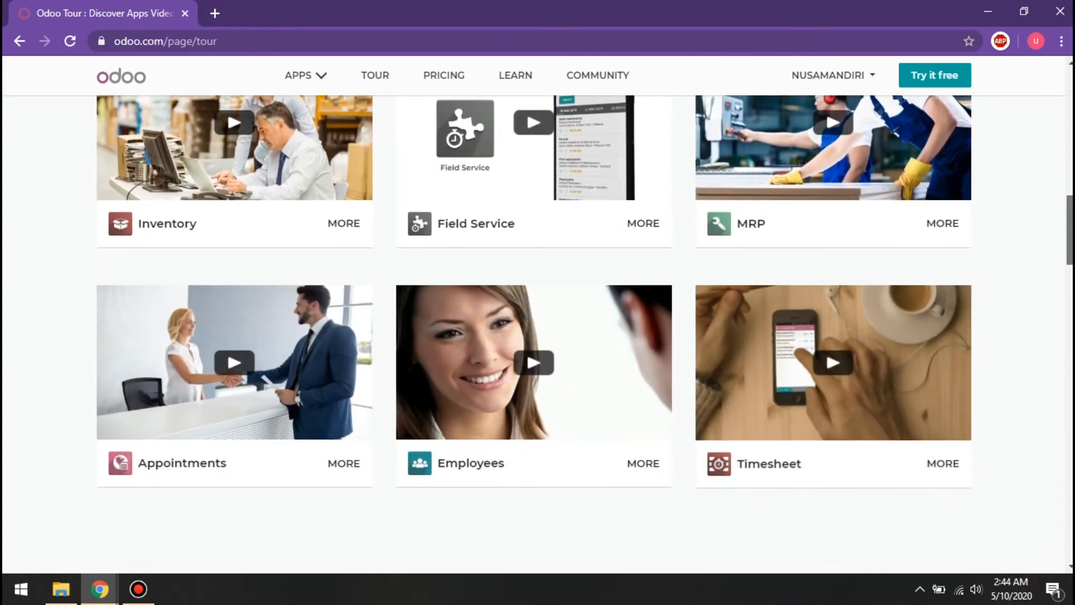
scroll(538, 314, down, 2)
scroll(538, 314, up, 1)
scroll(537, 314, down, 3)
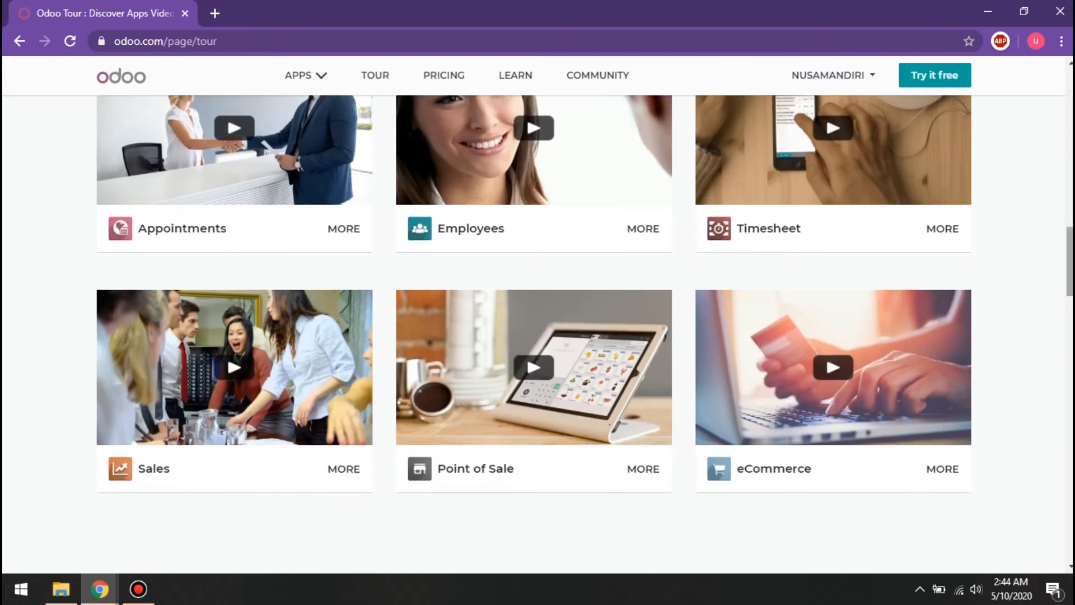
scroll(537, 313, down, 10)
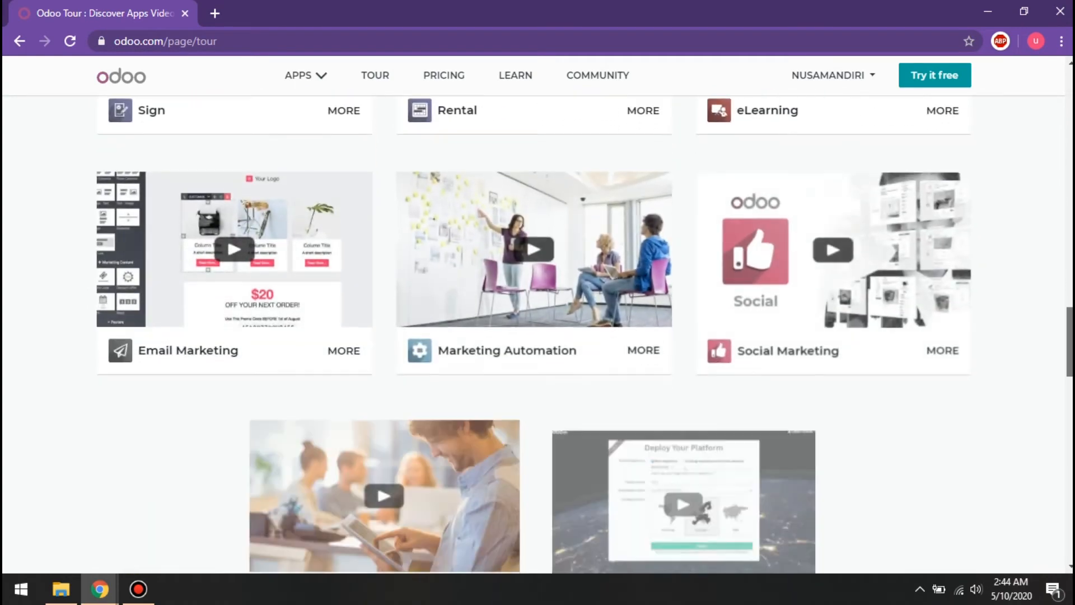
scroll(537, 314, up, 19)
scroll(1031, 399, up, 12)
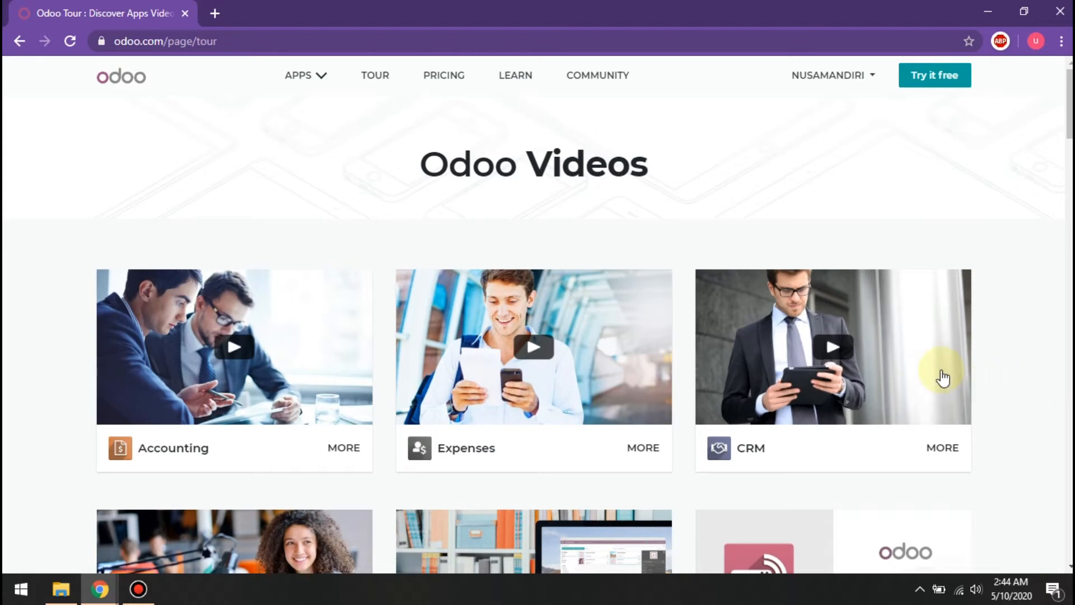
- Open the details of the CRM app and start its online trial with the completed registration form
click(948, 448)
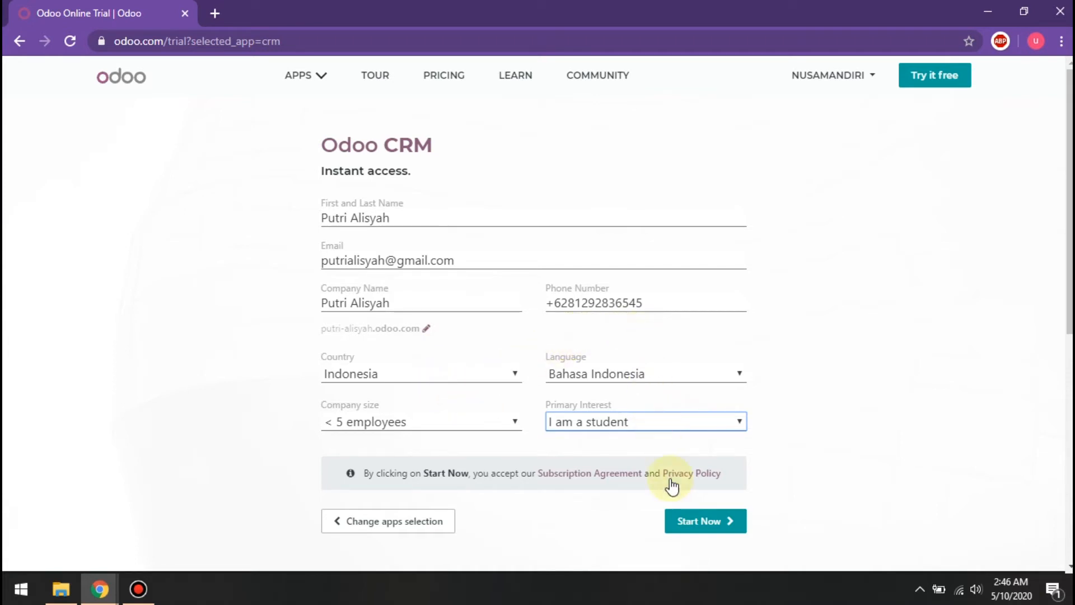
click(706, 527)
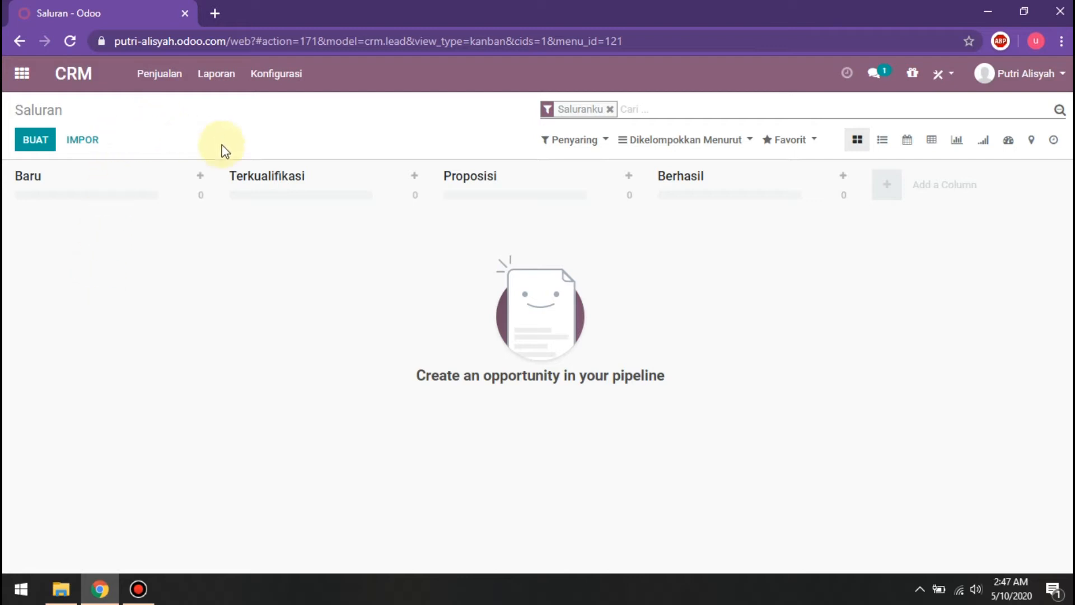
- Start a new opportunity in the pipeline named "Membutuhkan 10 Unit Laptop" with PT. INDOFOOD as the customer
click(37, 142)
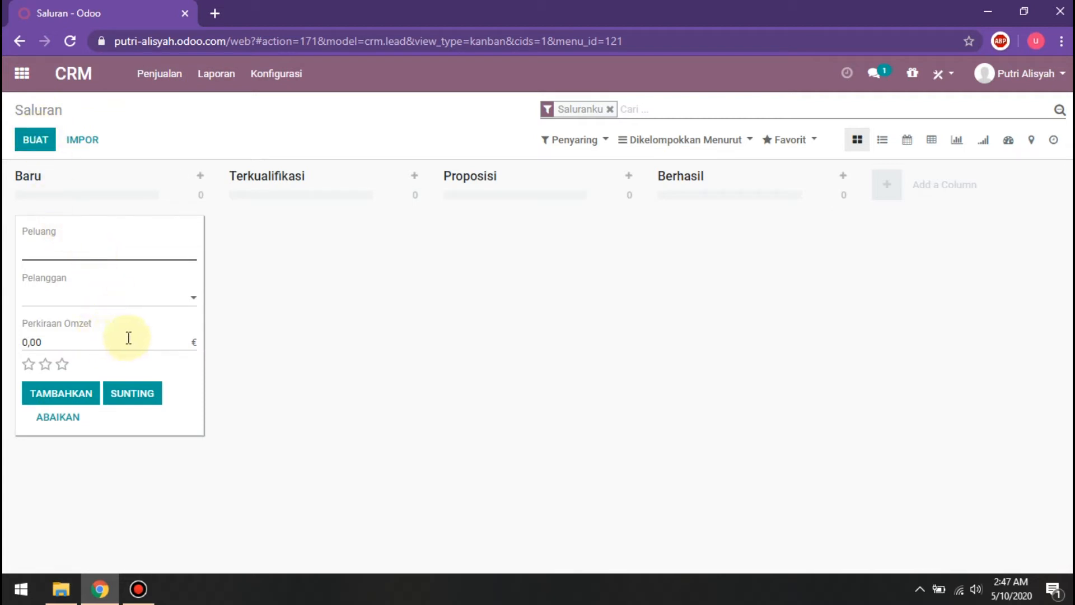
click(126, 248)
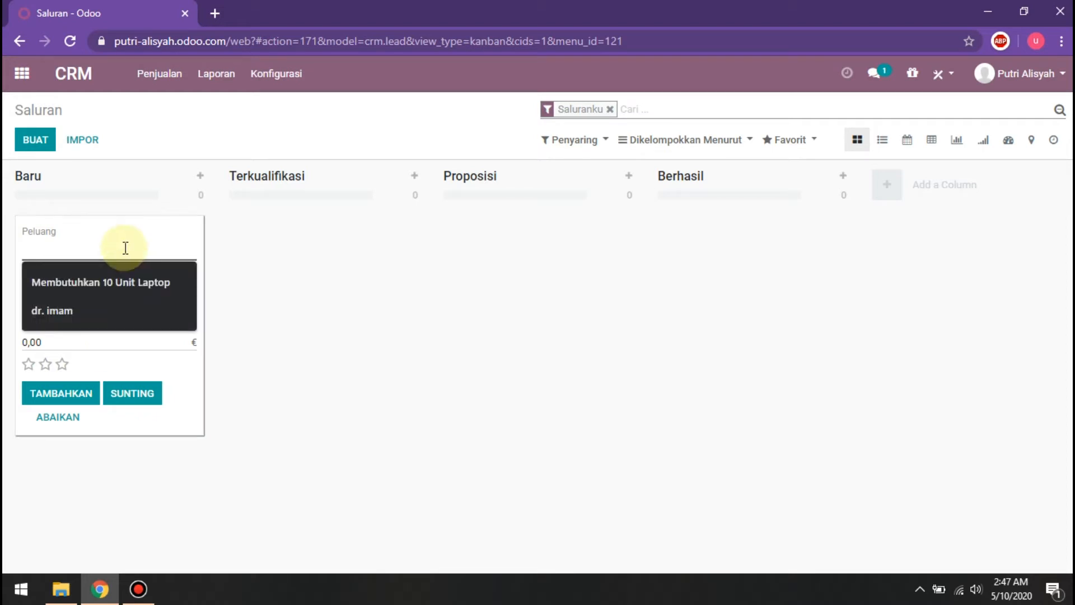
text(membut)
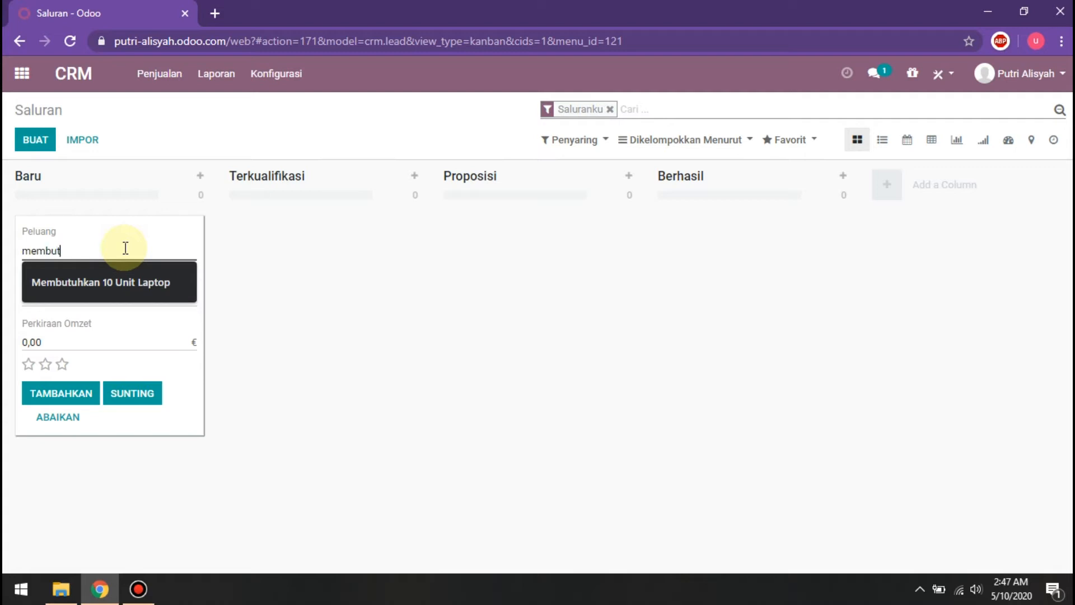
text(uhkan 10 unit laptop)
click(138, 284)
click(111, 300)
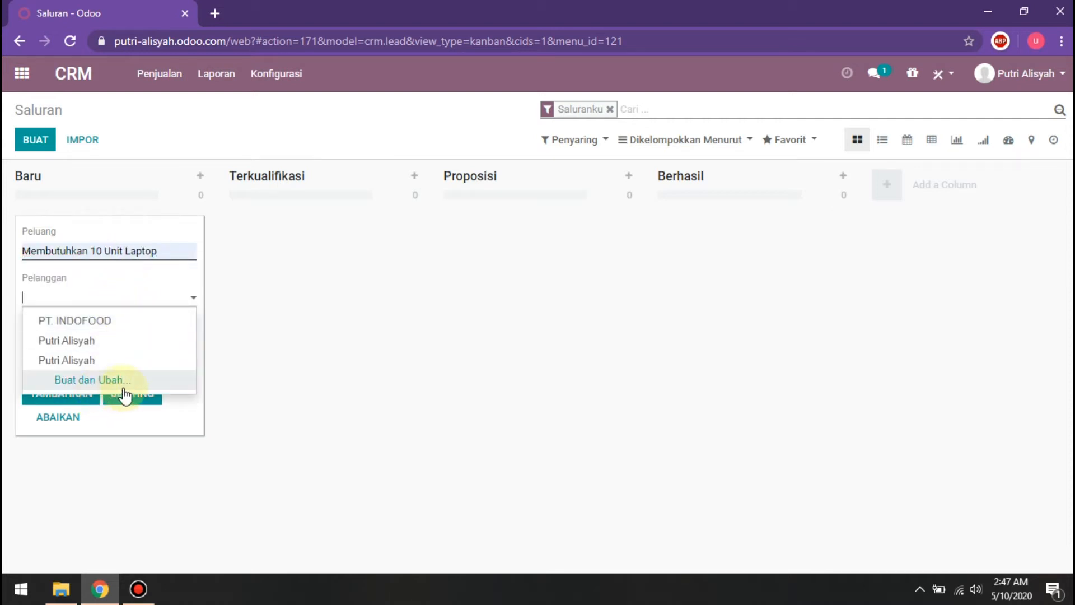
click(146, 321)
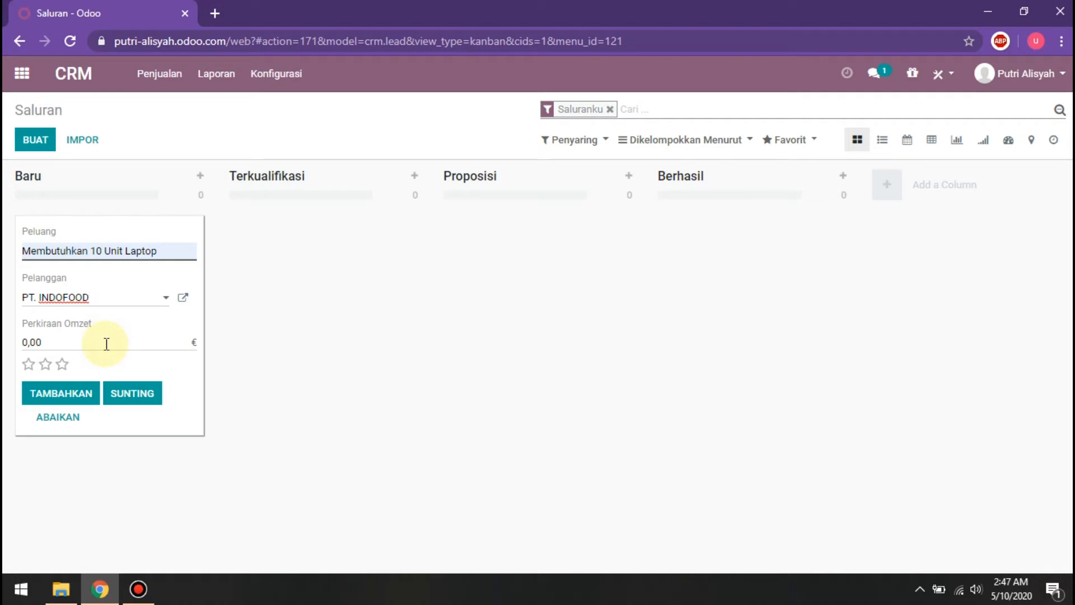
- Set the opportunity's expected revenue to 1.000,00 € and its priority to two stars, and add it to the pipeline
click(24, 343)
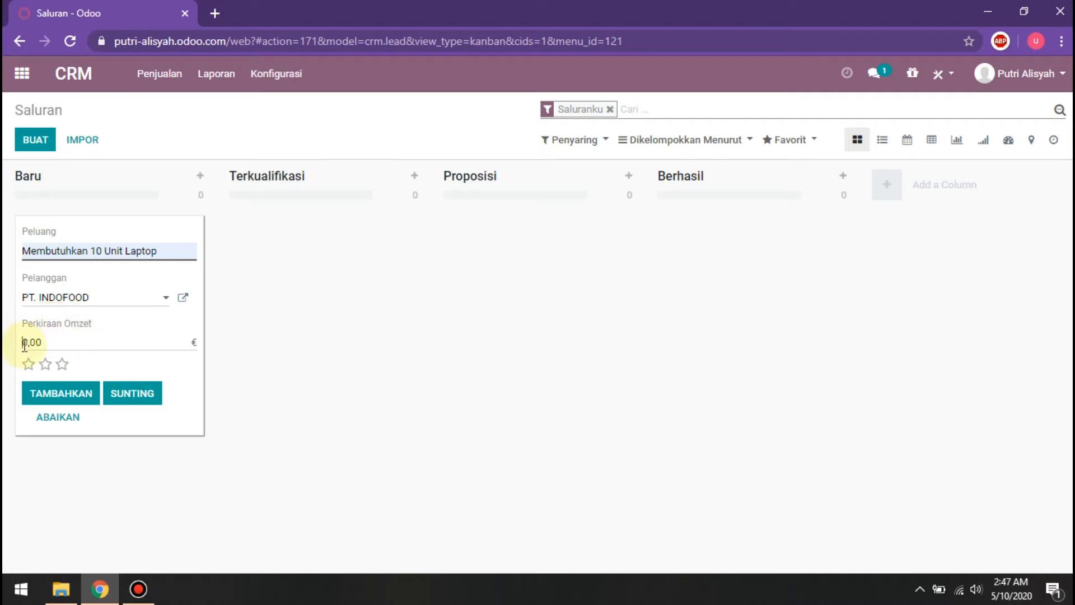
text(100)
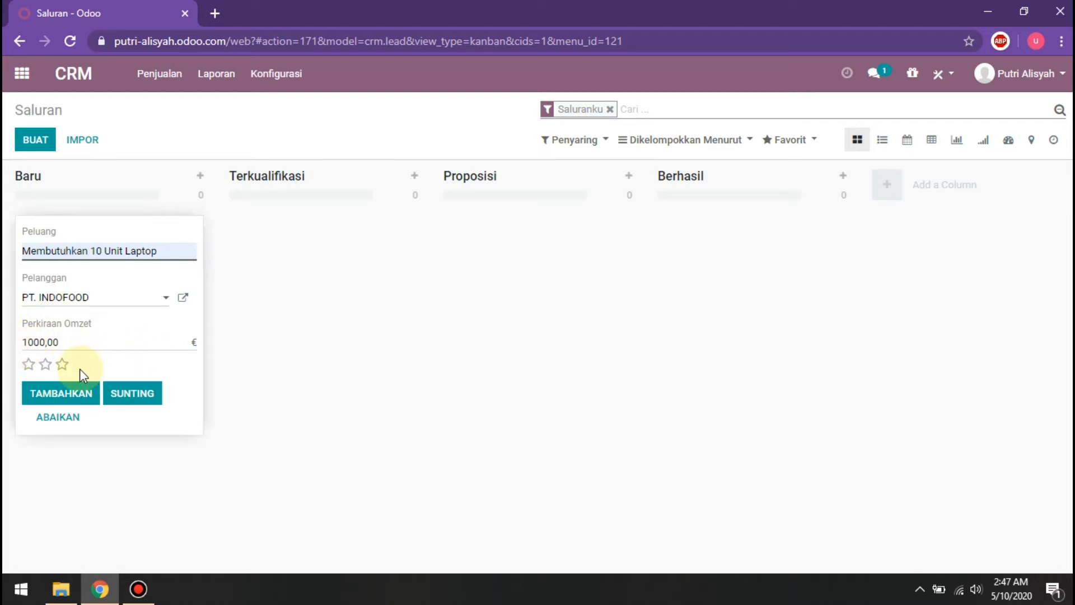
click(46, 365)
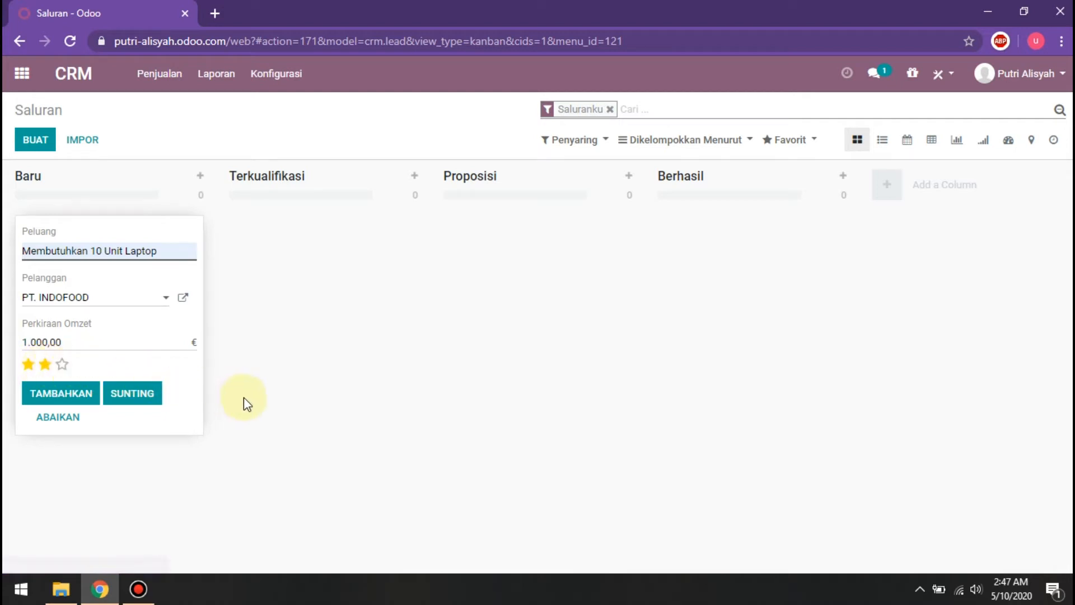
click(68, 390)
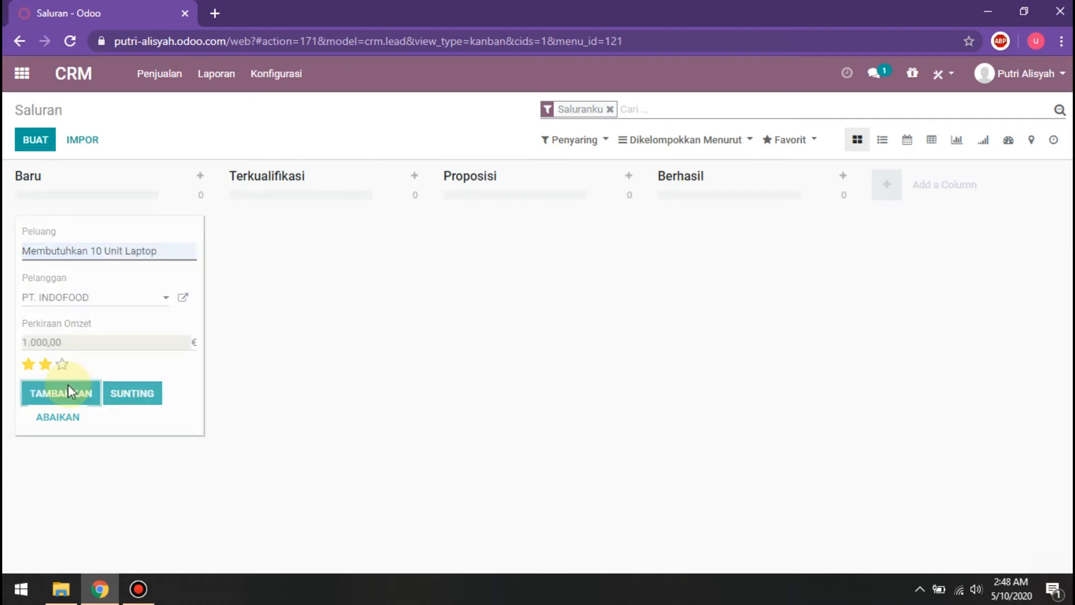
click(317, 376)
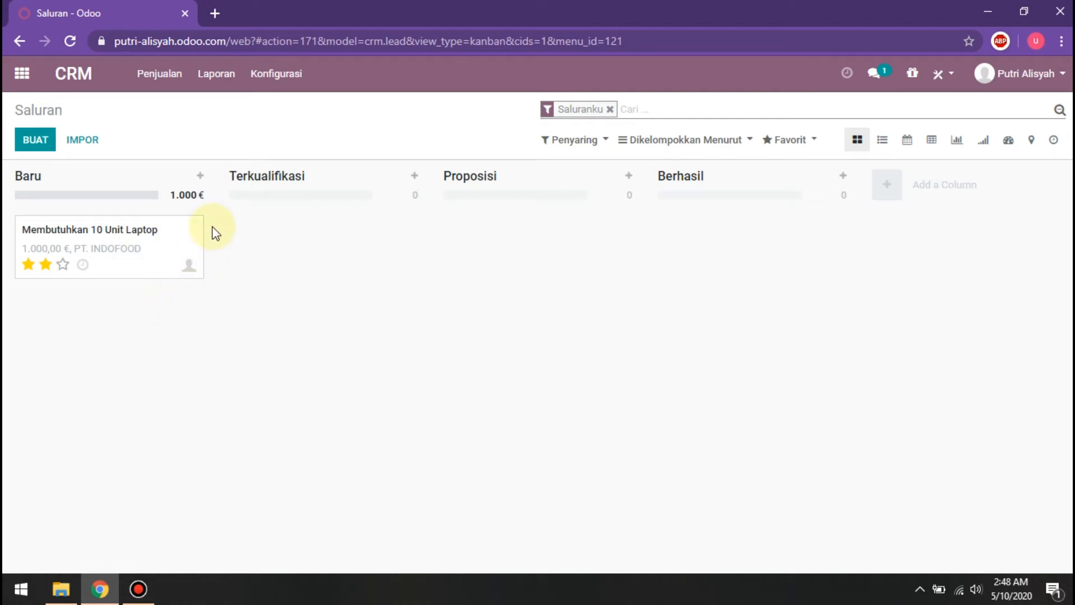
- Open the "Membutuhkan 10 Unit Laptop" opportunity for editing and set its probability to 10%
click(196, 228)
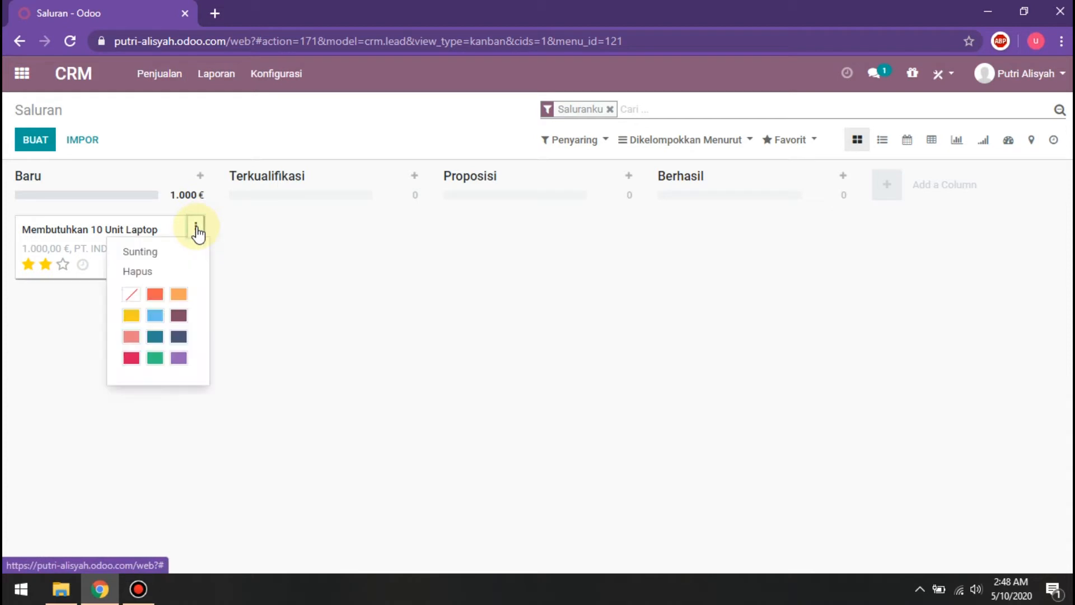
click(138, 251)
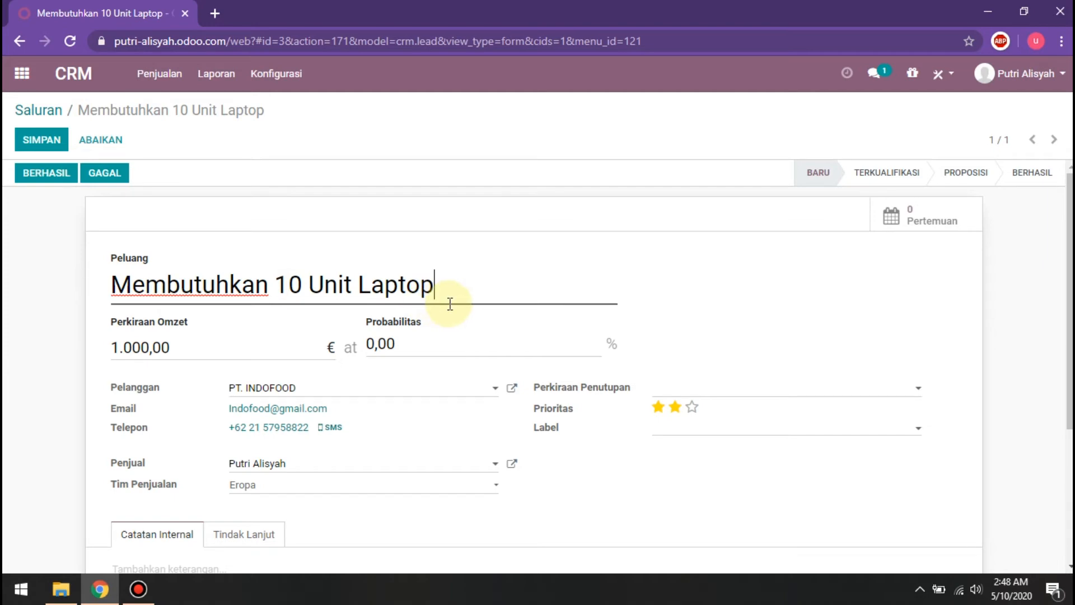
click(403, 337)
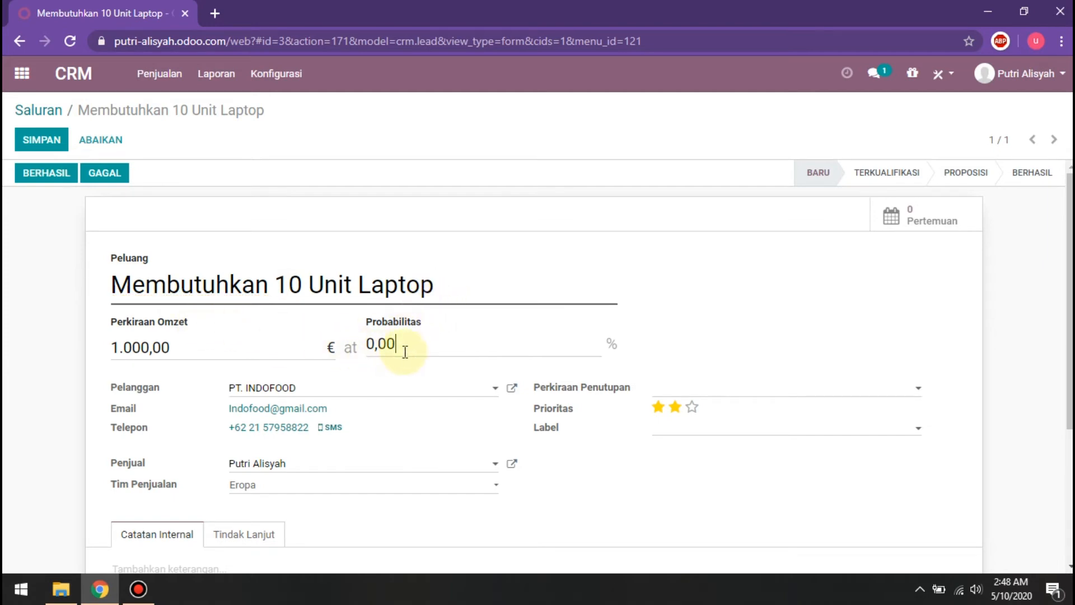
drag(398, 342, 351, 339)
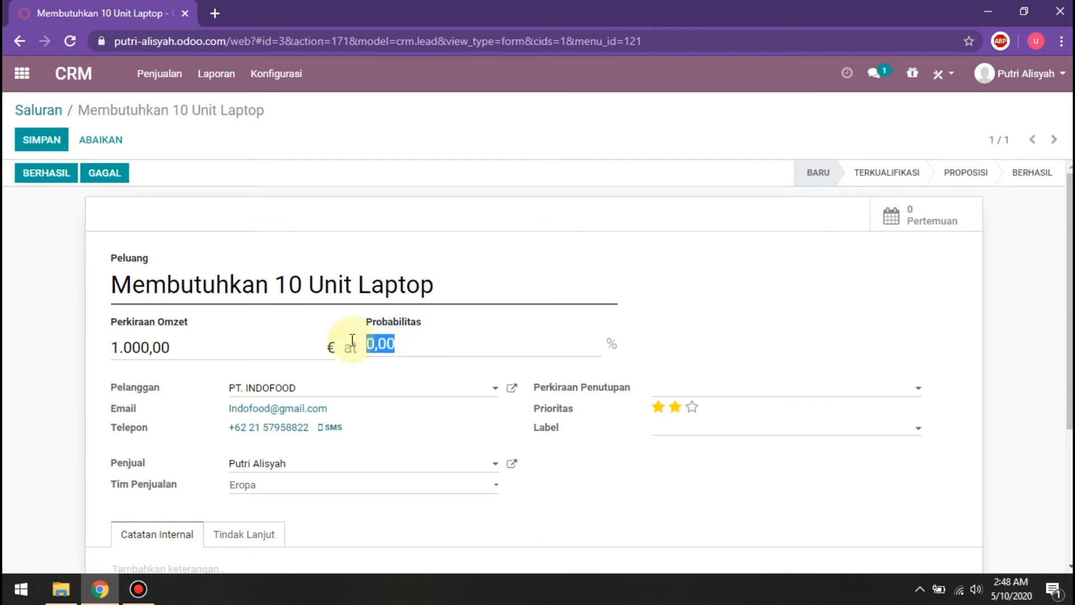
text(10)
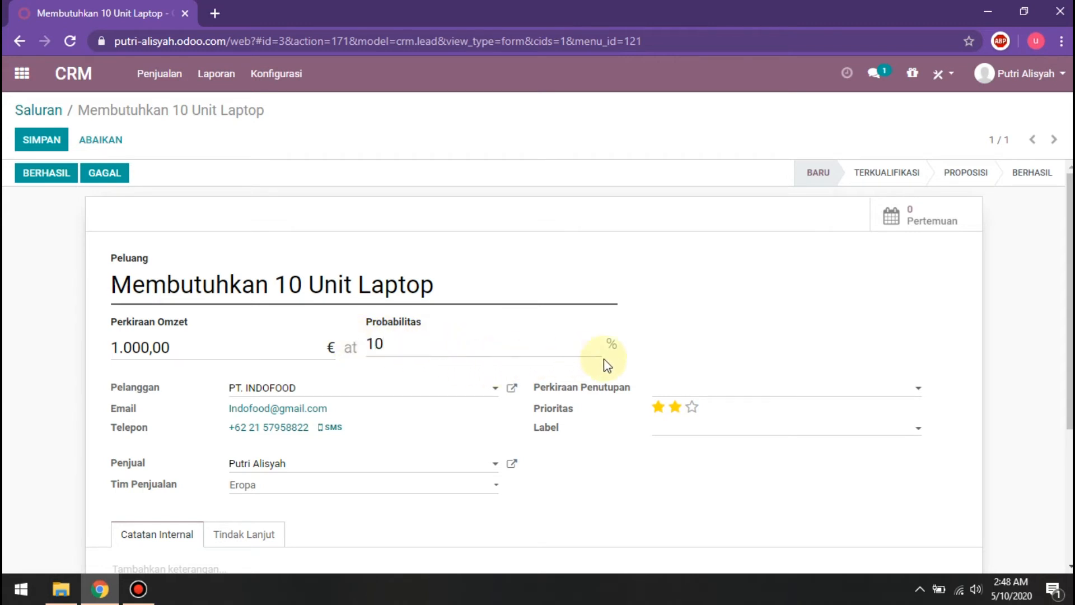
click(673, 350)
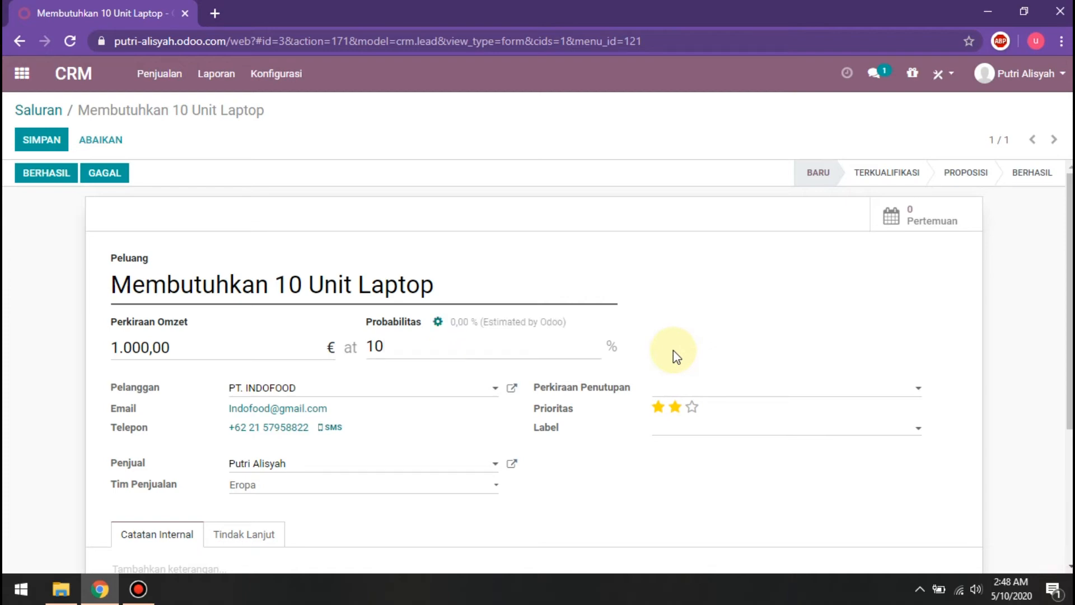
- Examine the opportunity's sales team, label and internal notes fields, and its follow-up contact and marketing details
scroll(673, 351, down, 1)
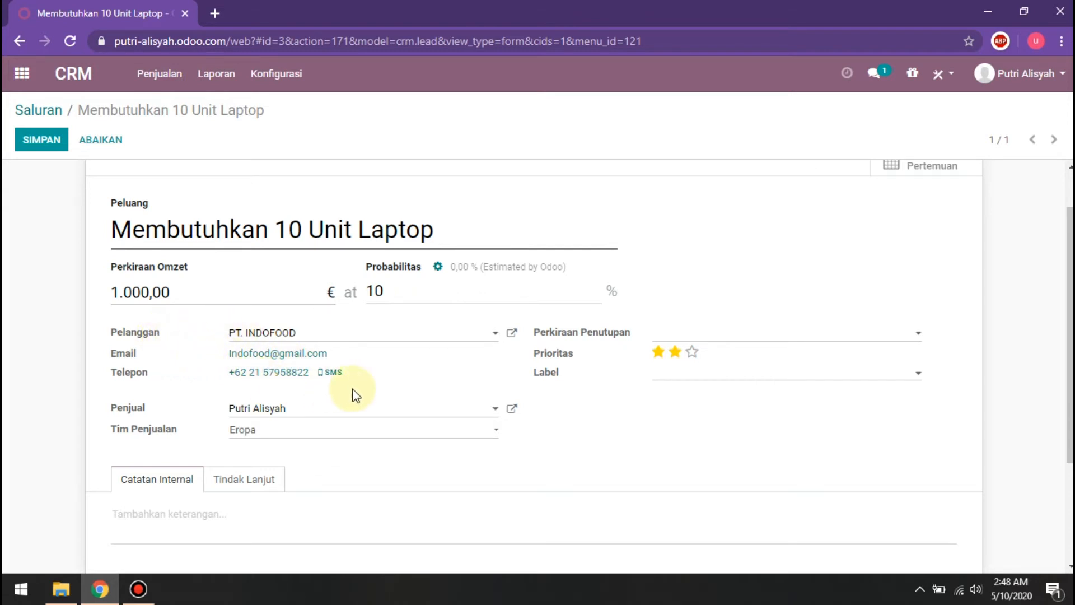
click(272, 442)
click(271, 442)
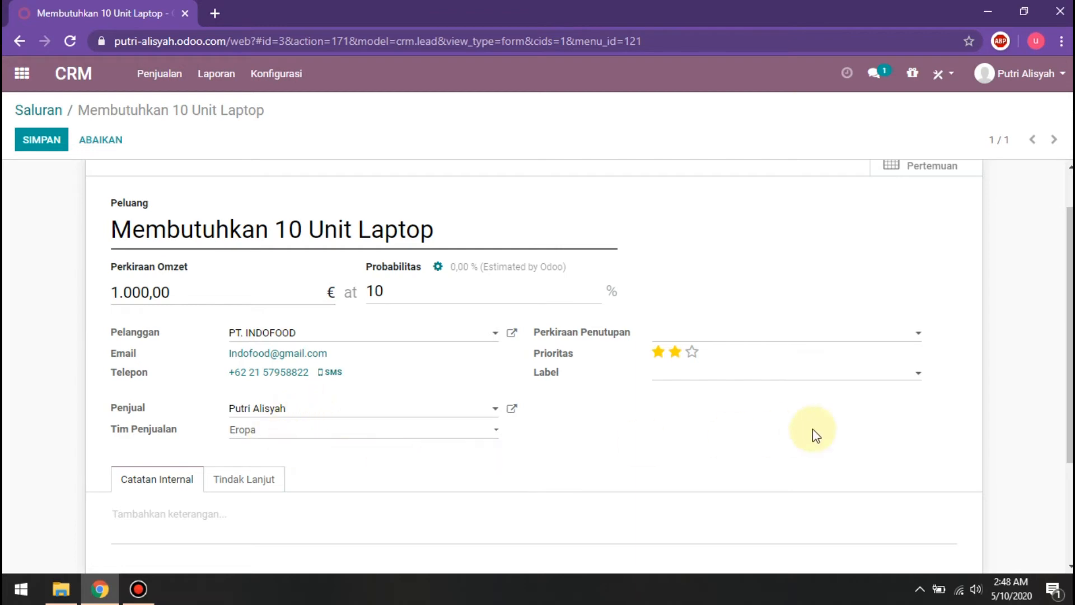
click(822, 377)
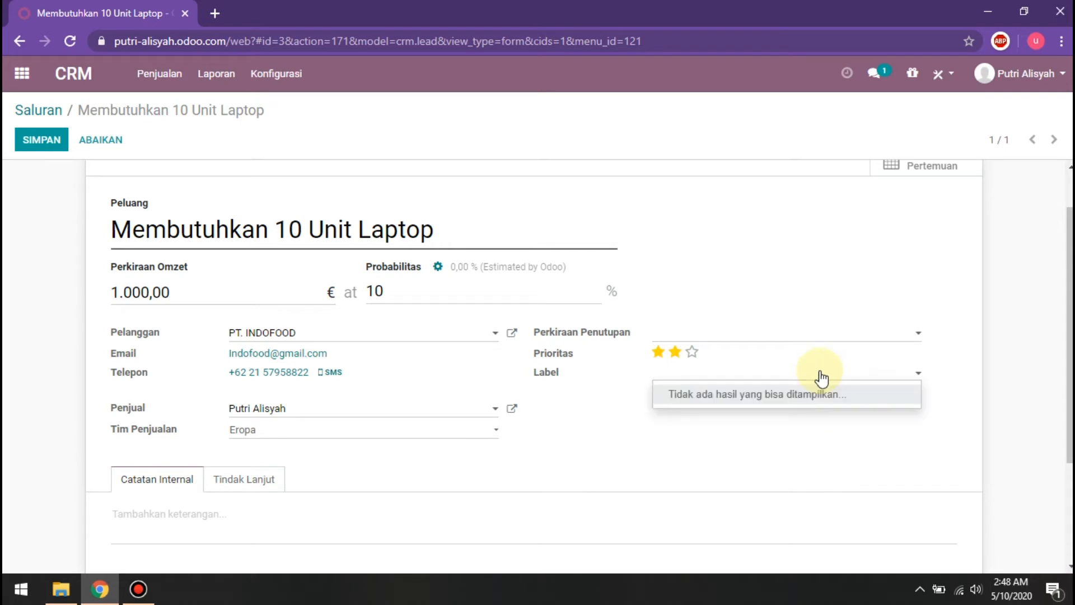
click(820, 371)
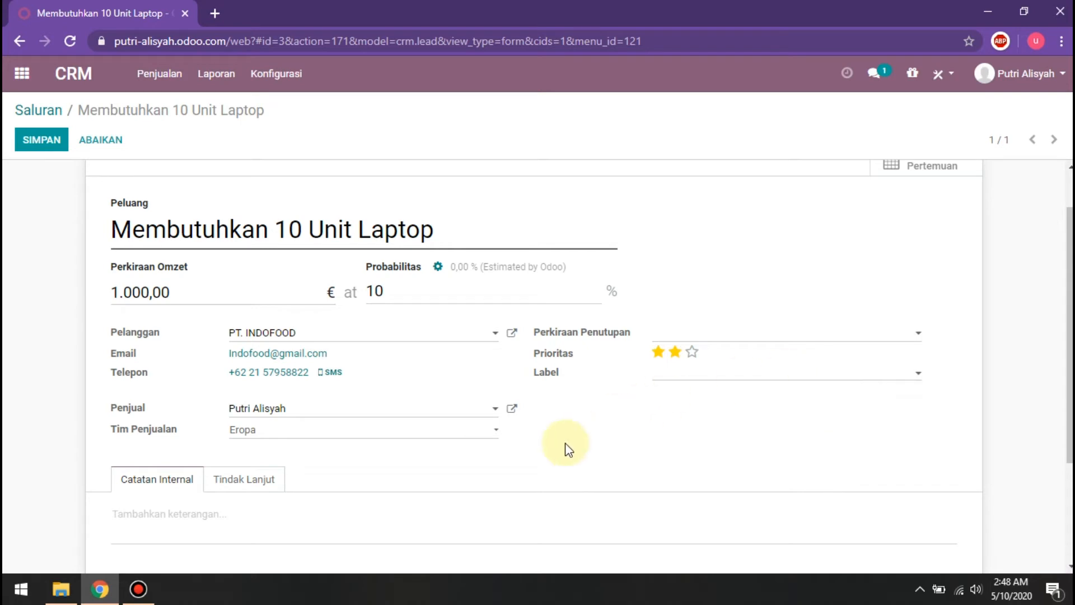
scroll(566, 447, down, 2)
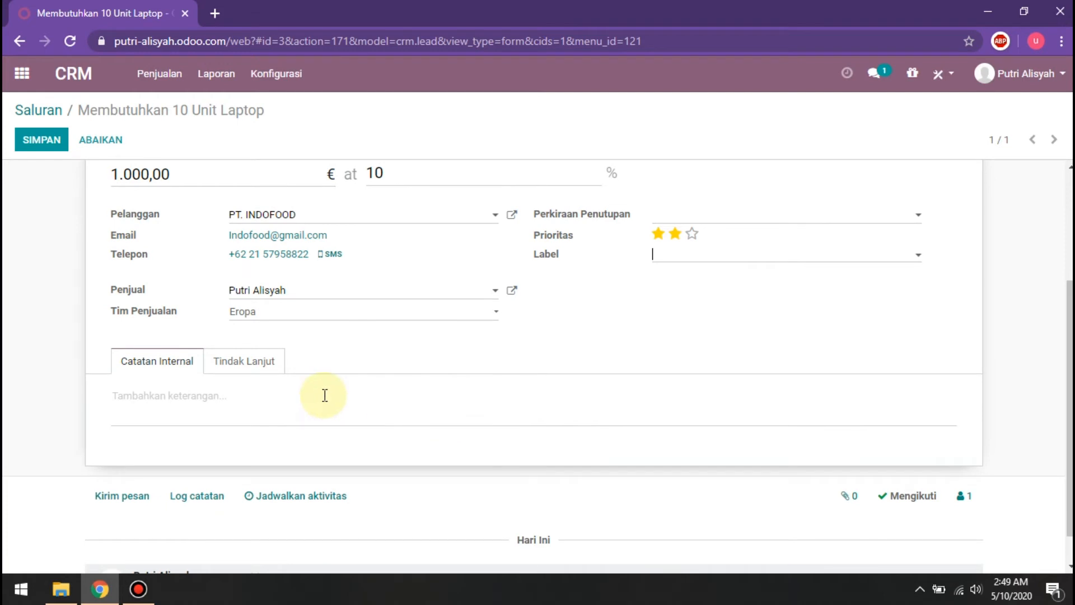
click(207, 394)
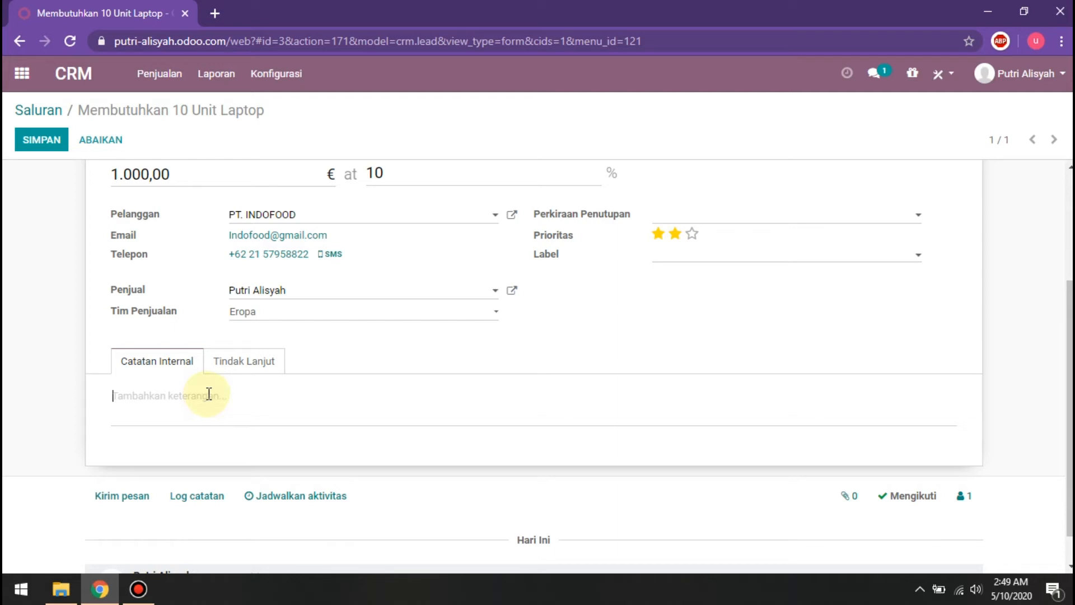
click(262, 365)
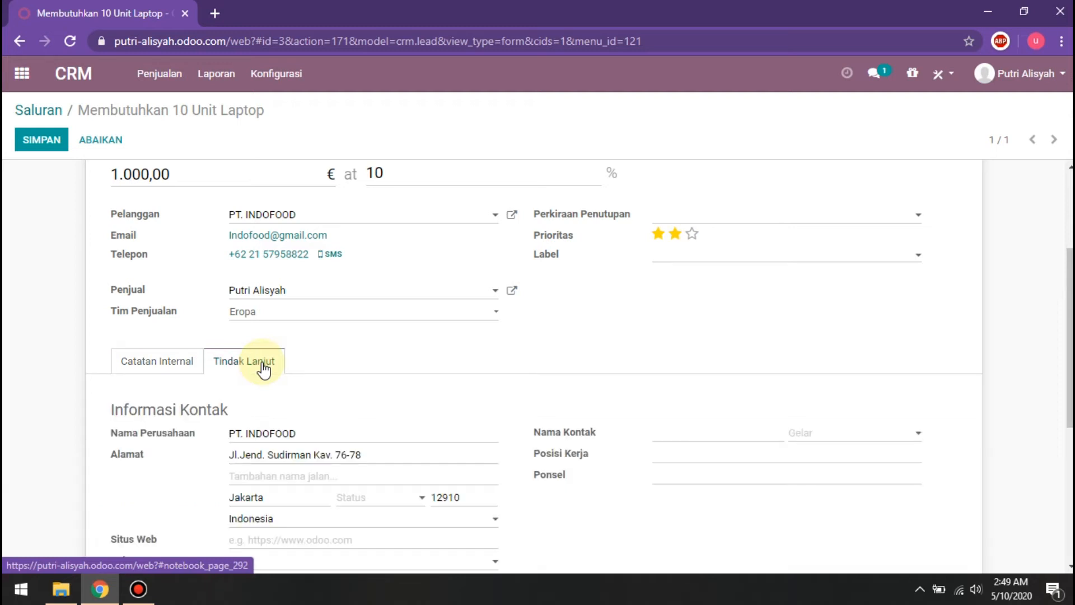
scroll(487, 428, down, 2)
scroll(488, 433, down, 2)
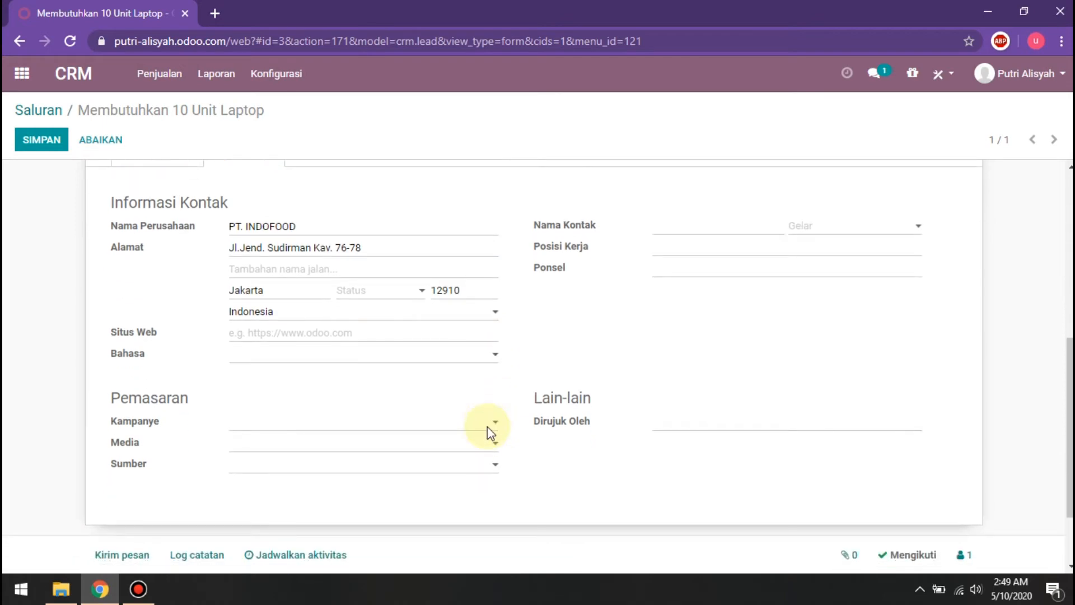
scroll(487, 427, down, 1)
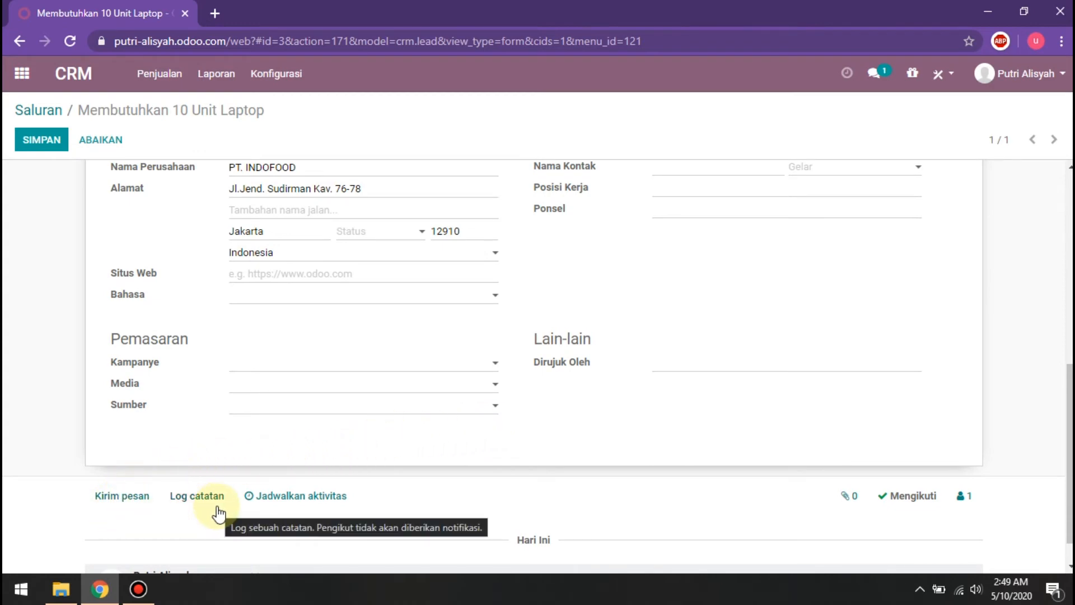
- Schedule a Panggilan activity on the opportunity with deadline 12/05/2020 and the summary "keluhan", leaving its note empty
click(283, 497)
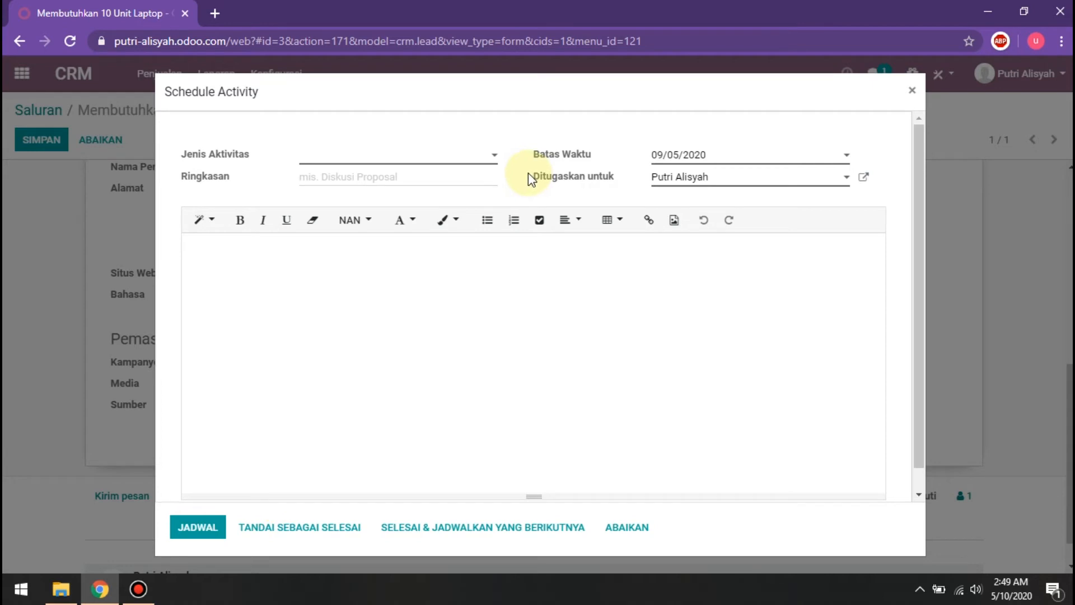
click(484, 168)
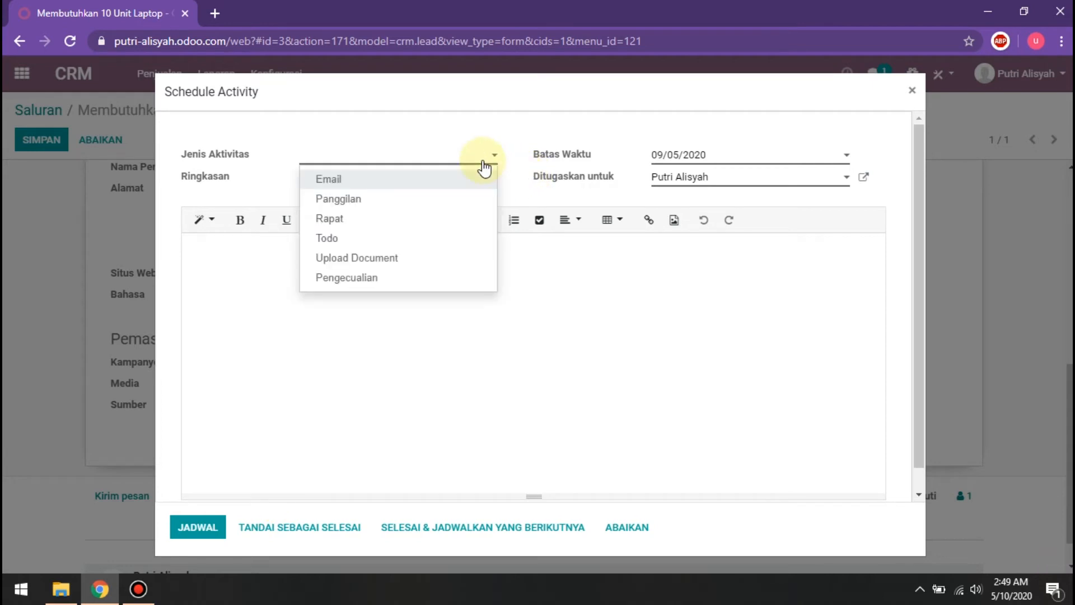
click(440, 199)
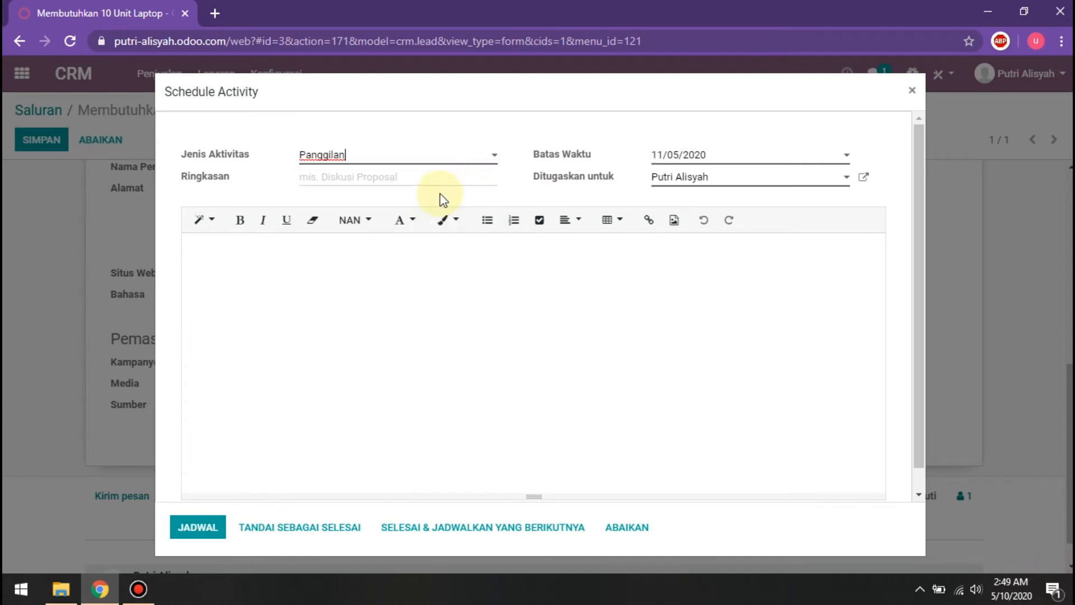
click(737, 160)
click(736, 159)
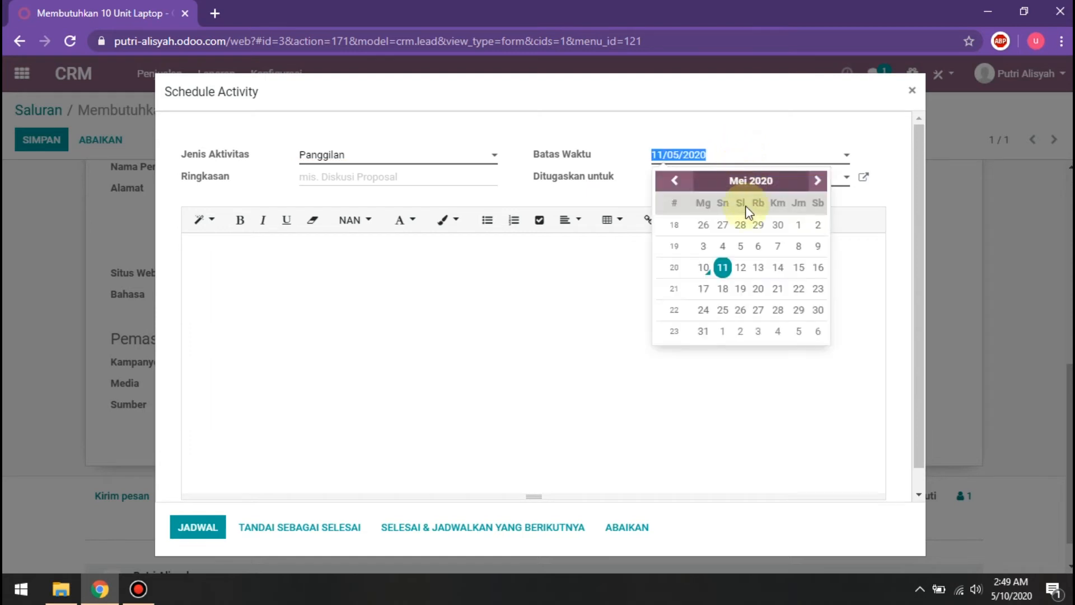
click(740, 269)
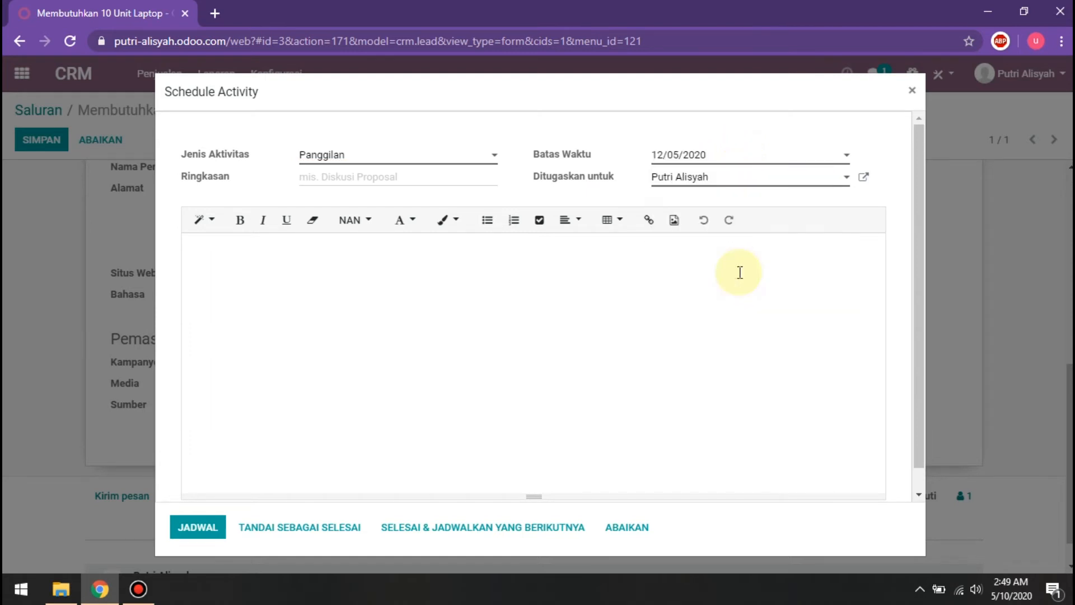
click(405, 172)
text(keluhan)
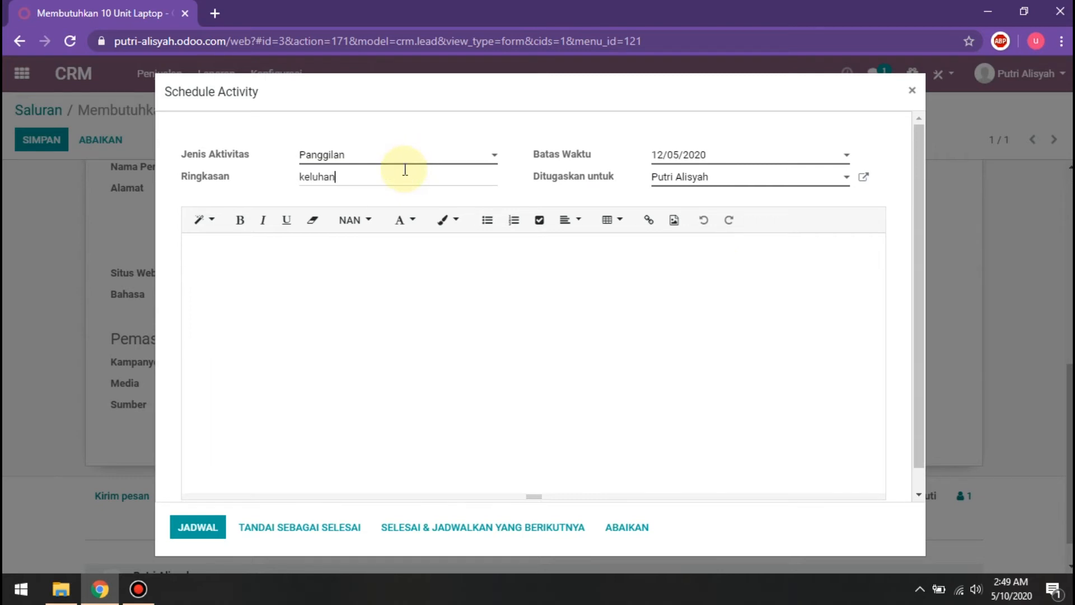
click(365, 278)
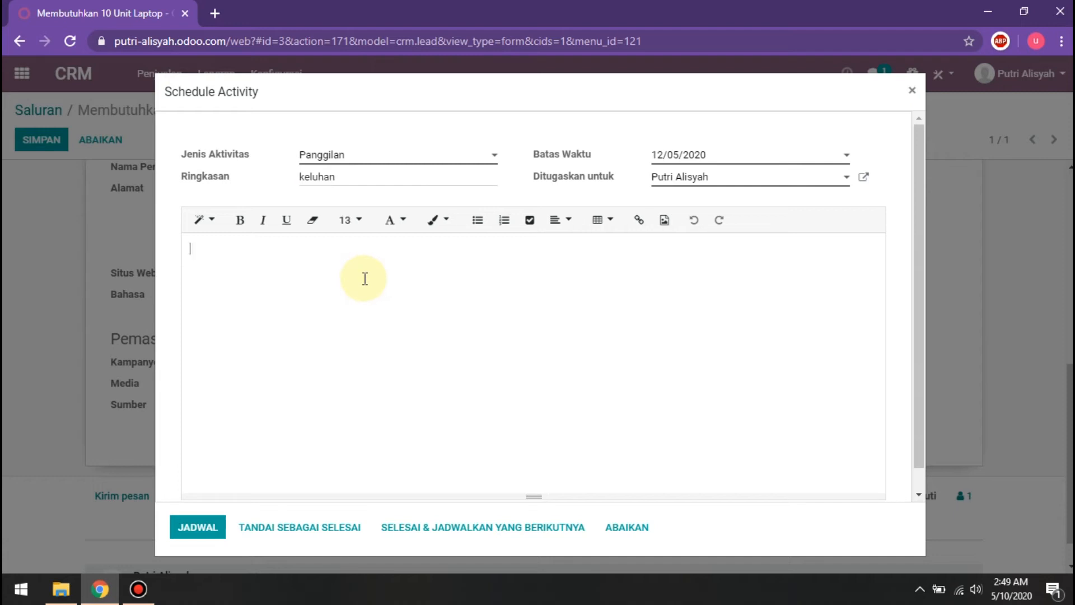
click(207, 527)
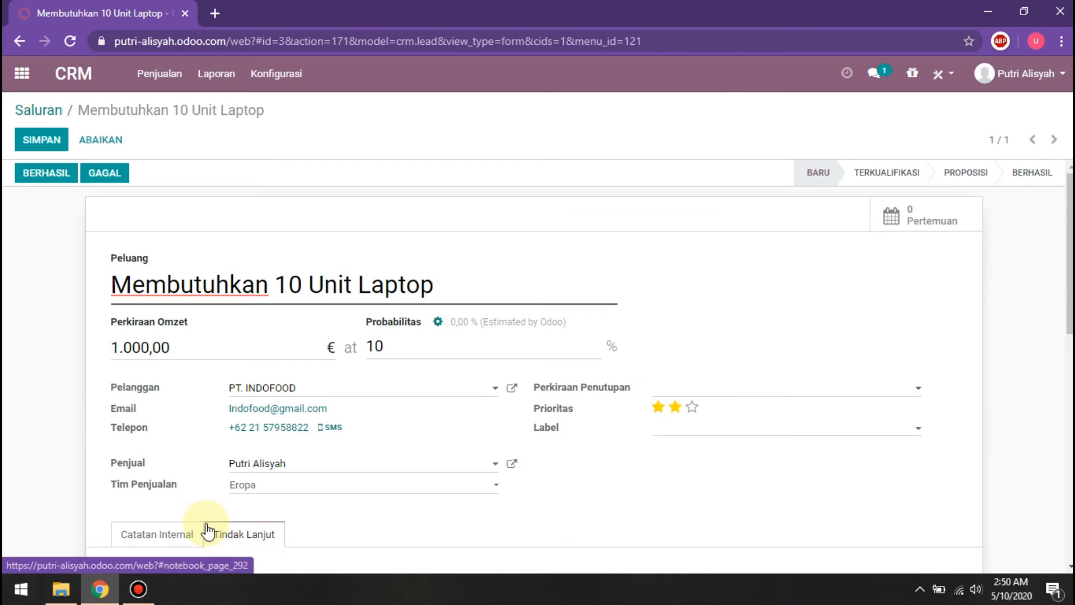
- Check the planned "keluhan" call below the opportunity form and save the opportunity
scroll(208, 529, down, 8)
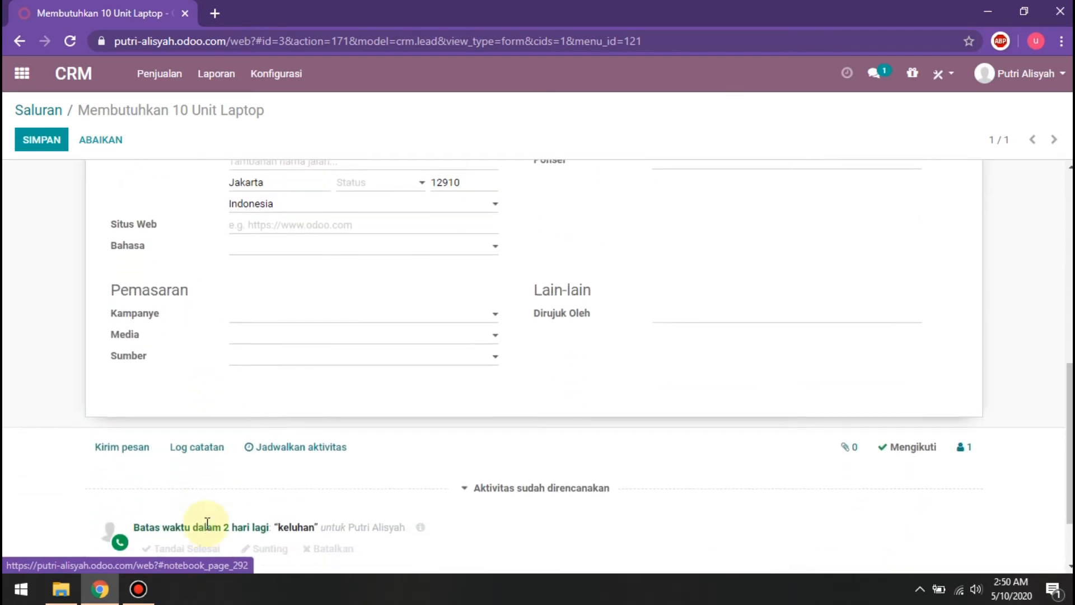
scroll(207, 525, down, 2)
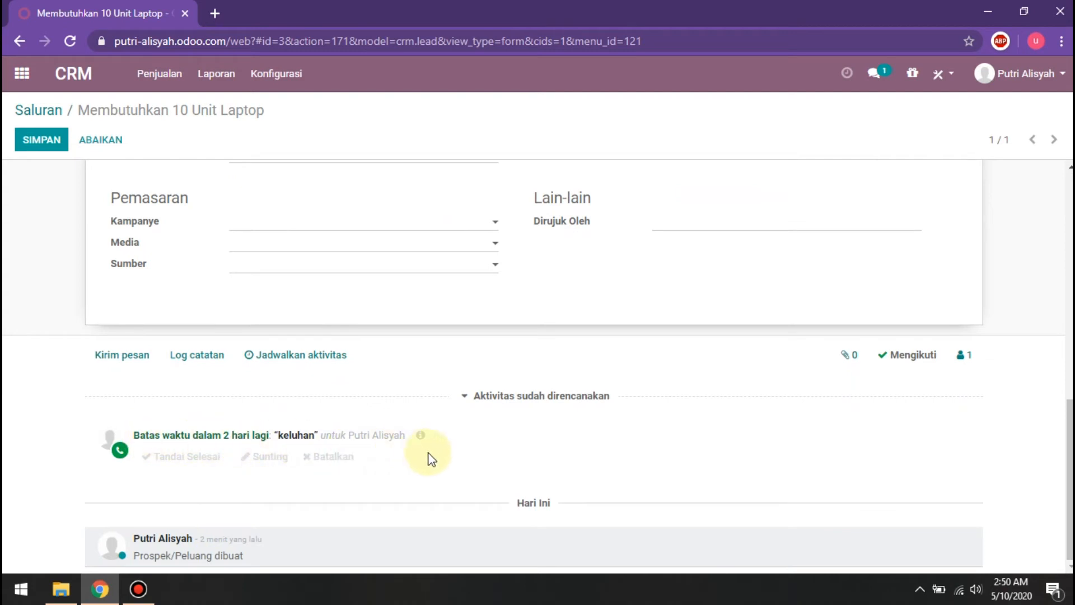
click(42, 140)
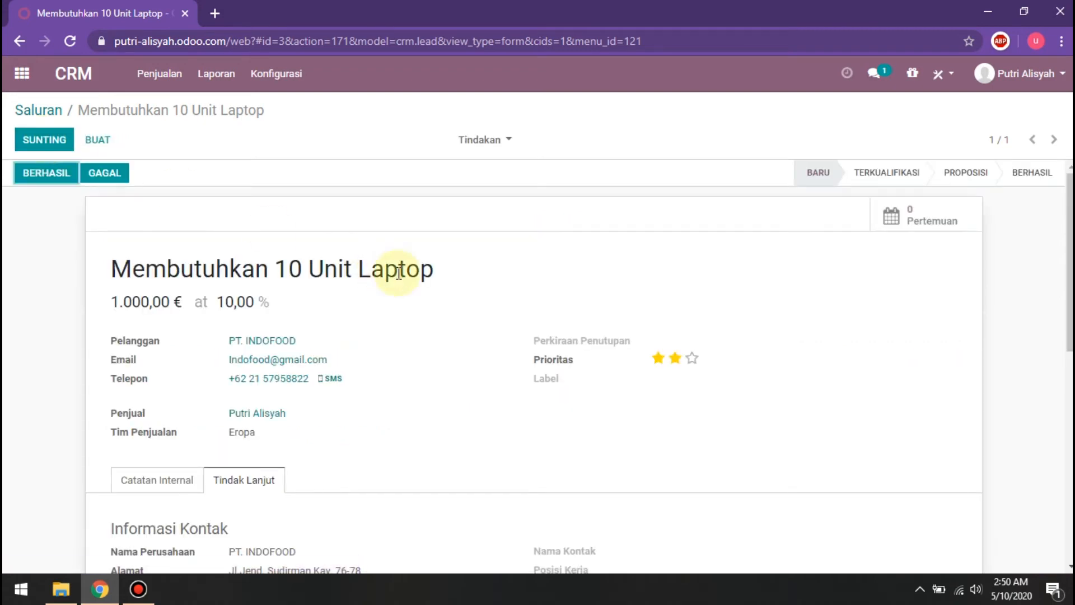
- Return to the pipeline and move the "Membutuhkan 10 Unit Laptop" opportunity from the Baru stage to Terkualifikasi
scroll(399, 273, down, 2)
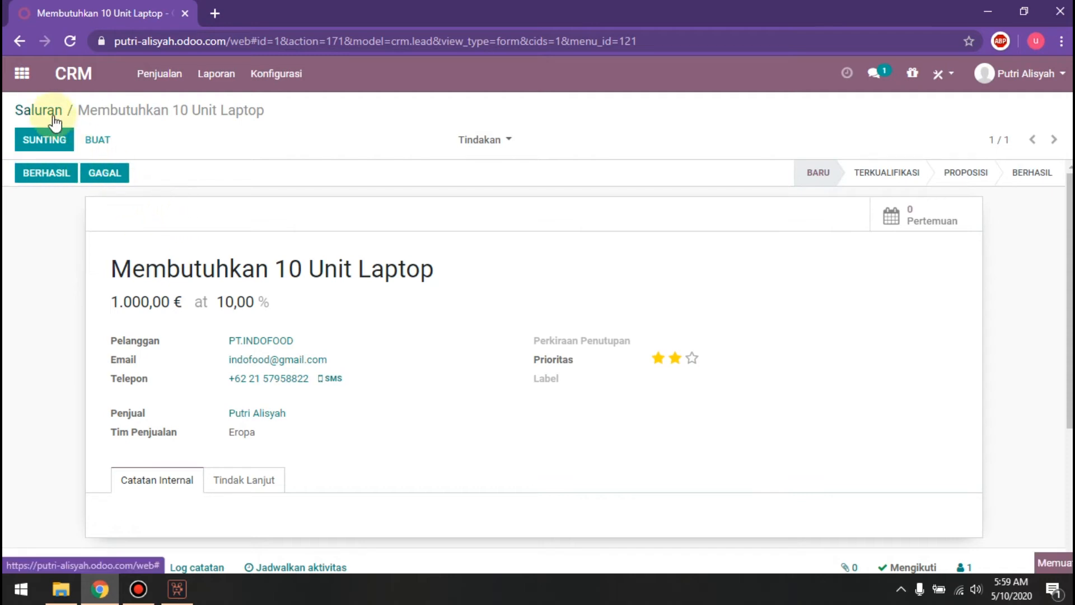
click(25, 112)
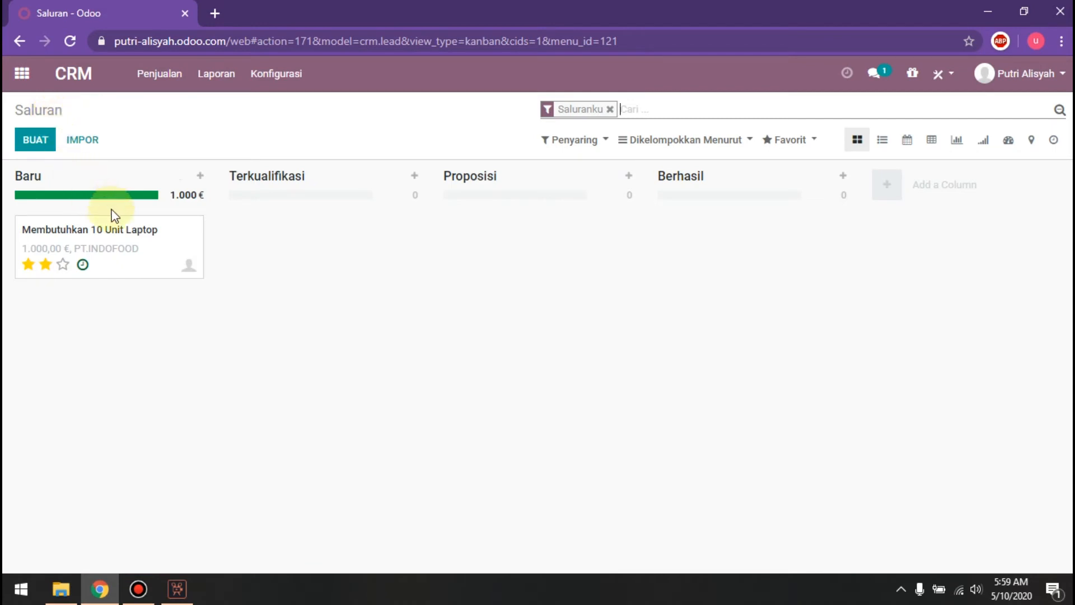
drag(101, 240, 291, 236)
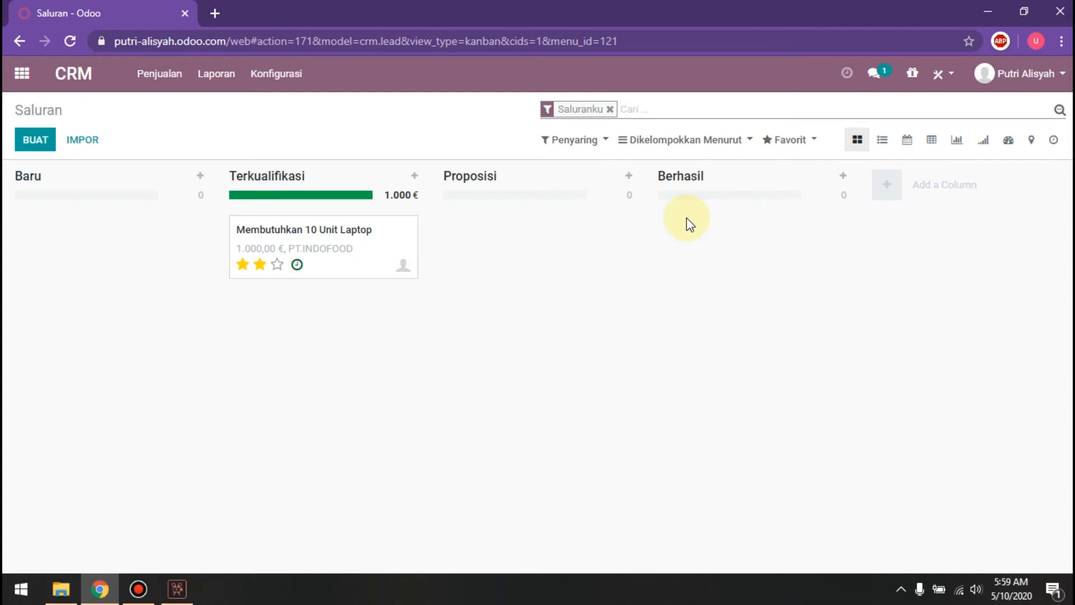
- Switch the pipeline to the activity view and mark the opportunity's 12 Mei Panggilan activity as done without feedback
click(1051, 142)
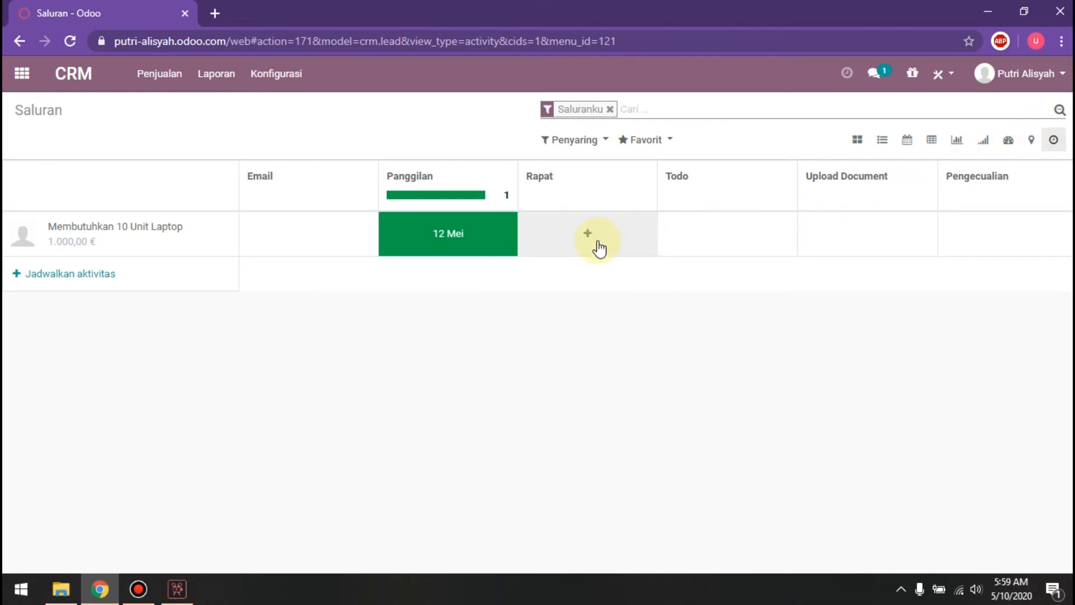
click(467, 241)
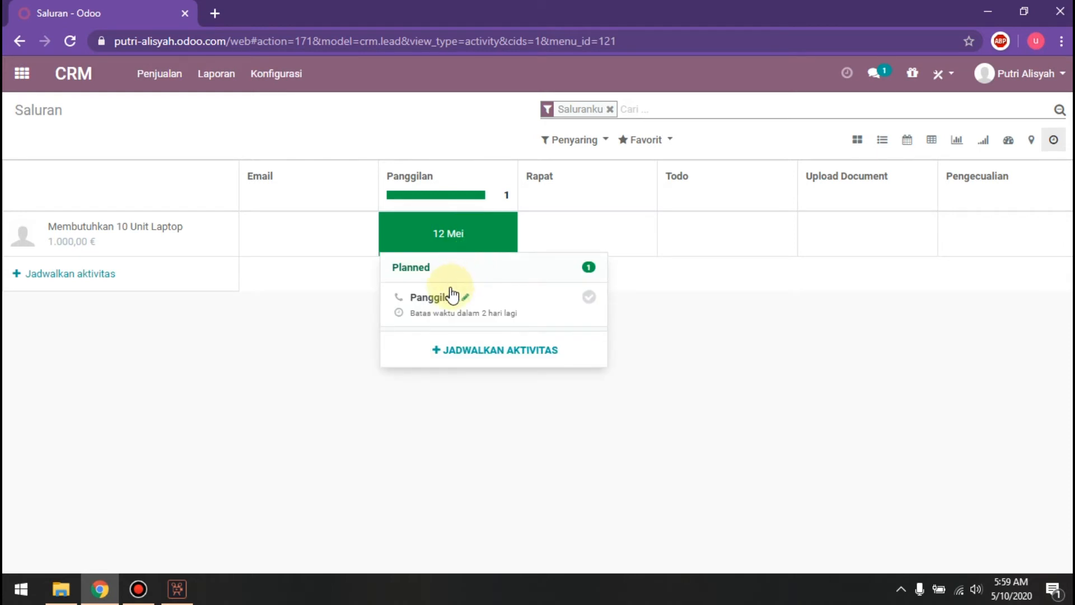
click(589, 297)
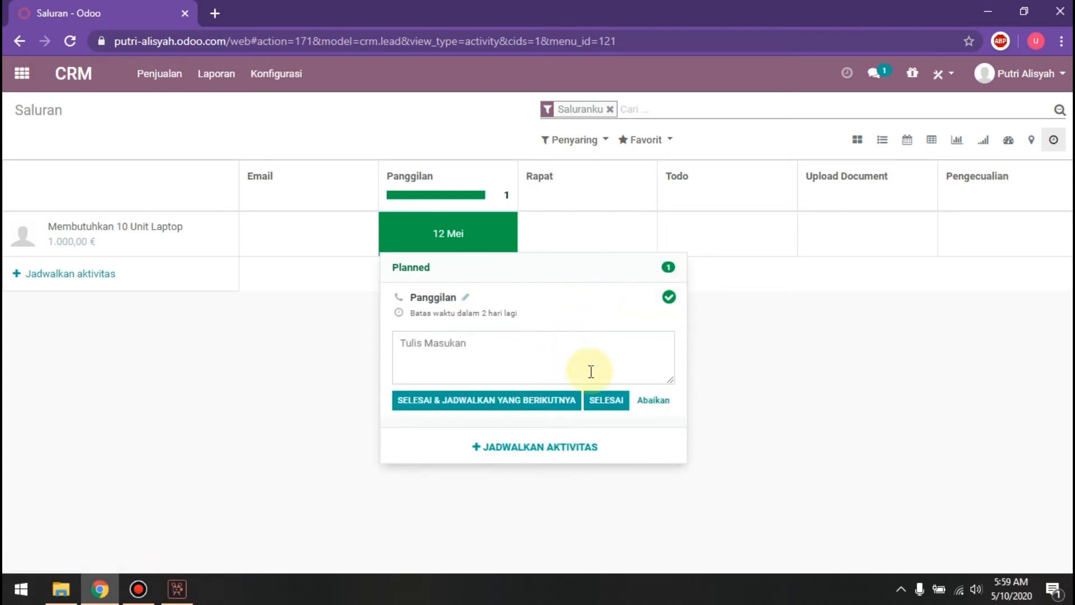
click(602, 404)
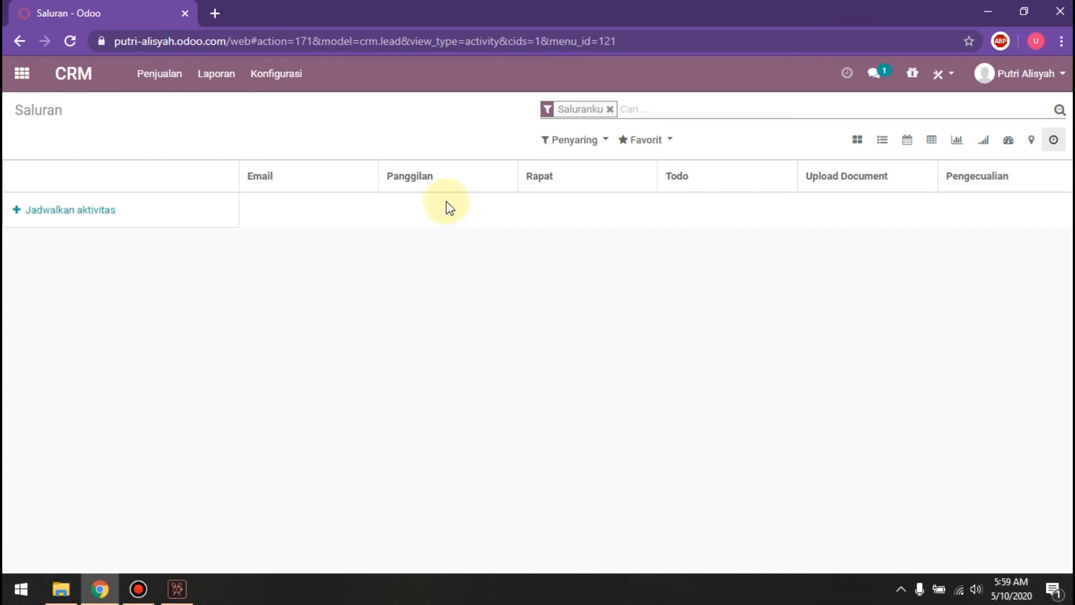
- Go back to the Saluranku pipeline and open the "Membutuhkan 10 Unit Laptop" opportunity for editing
click(158, 73)
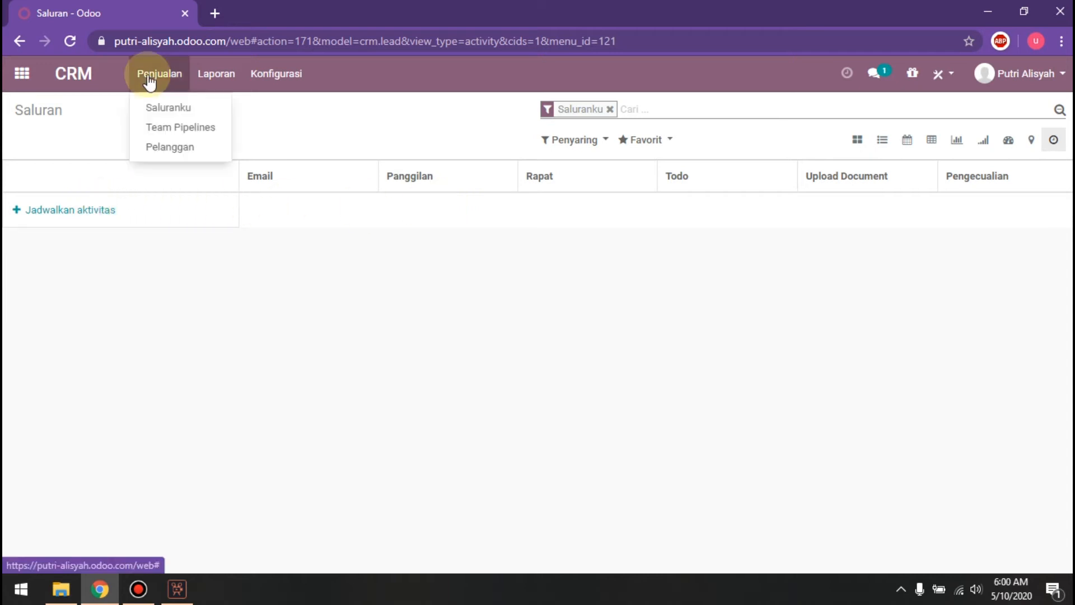
click(176, 110)
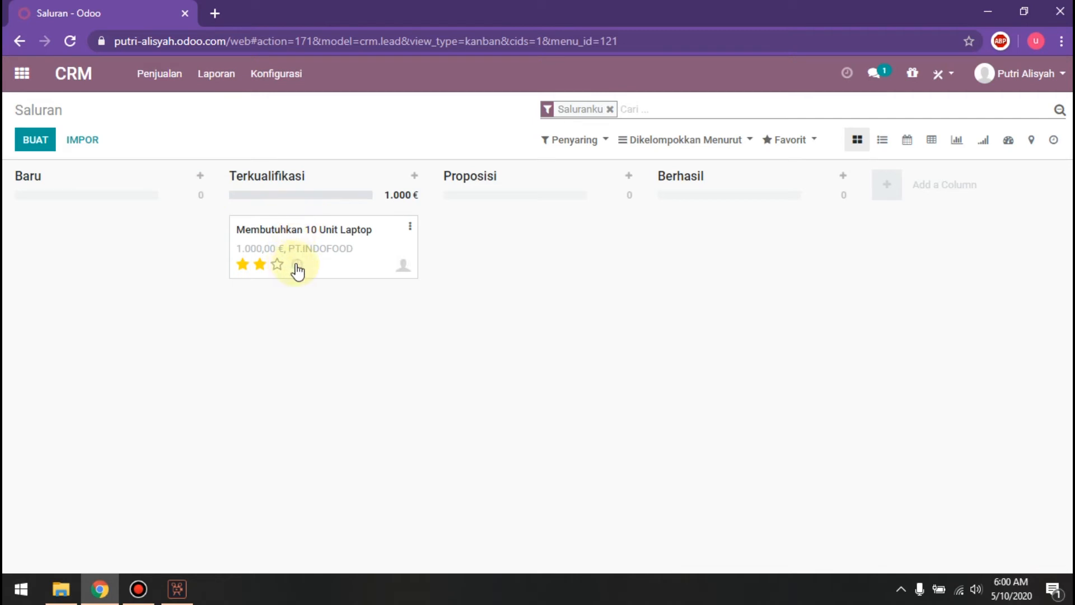
click(411, 227)
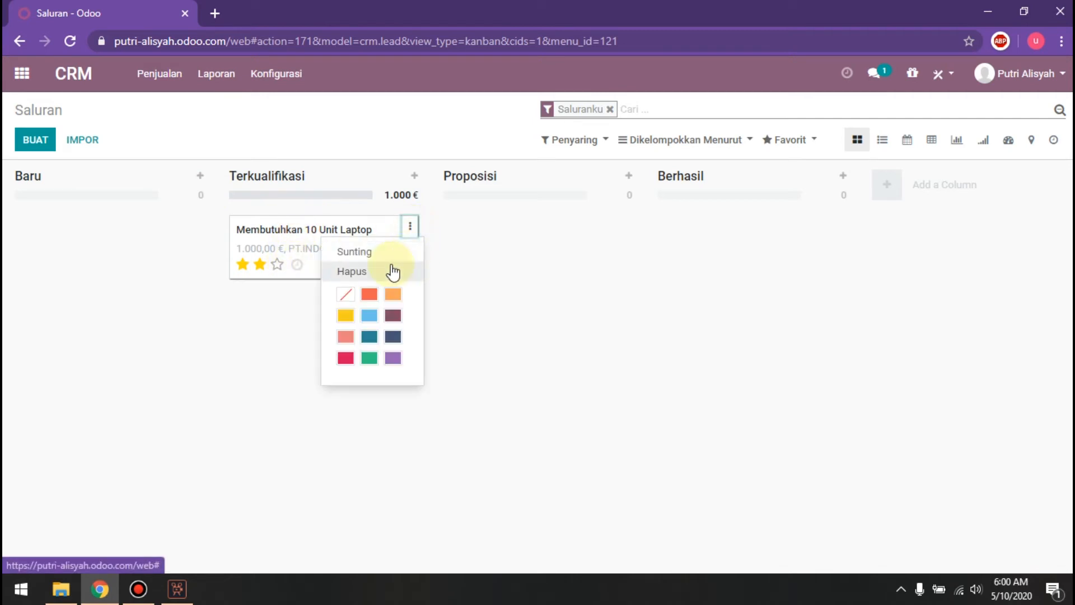
click(394, 253)
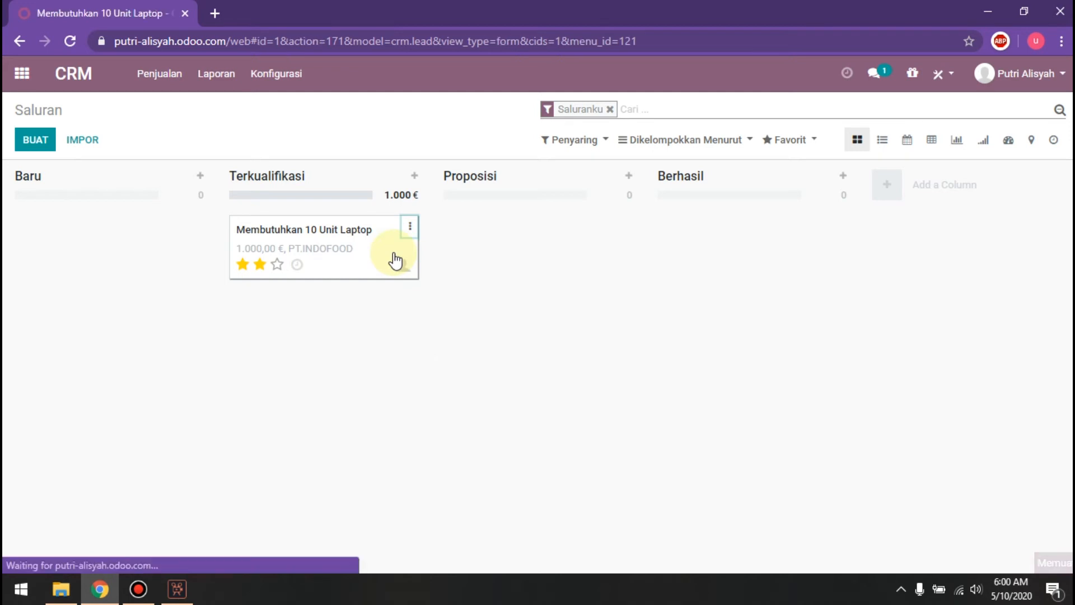
- Schedule an Email activity on the opportunity with deadline 15/05/2020 and the summary "detail produk", leaving its note empty
scroll(394, 258, down, 5)
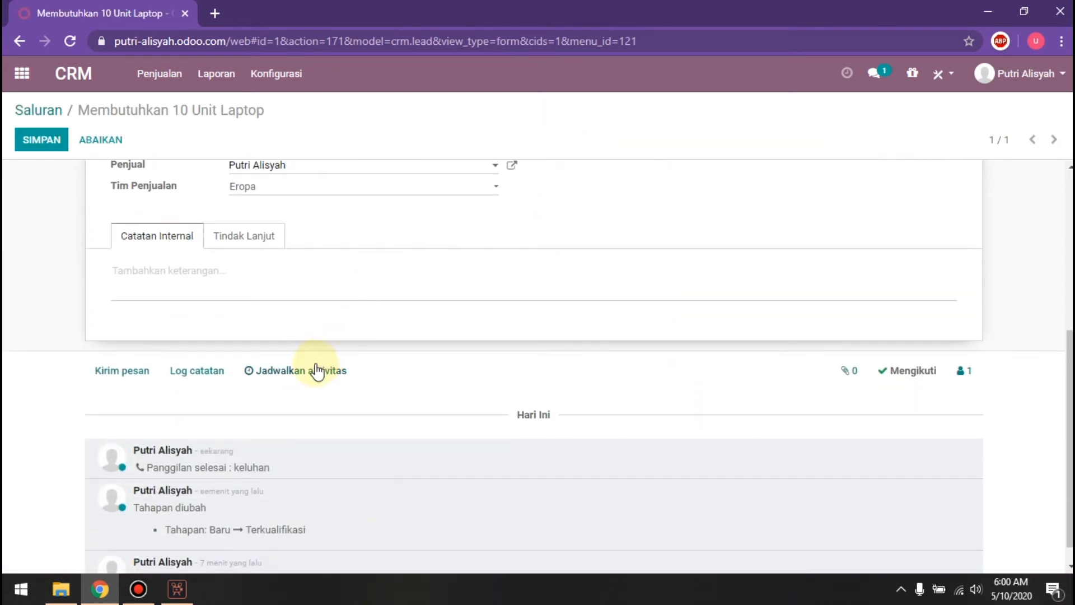
click(317, 371)
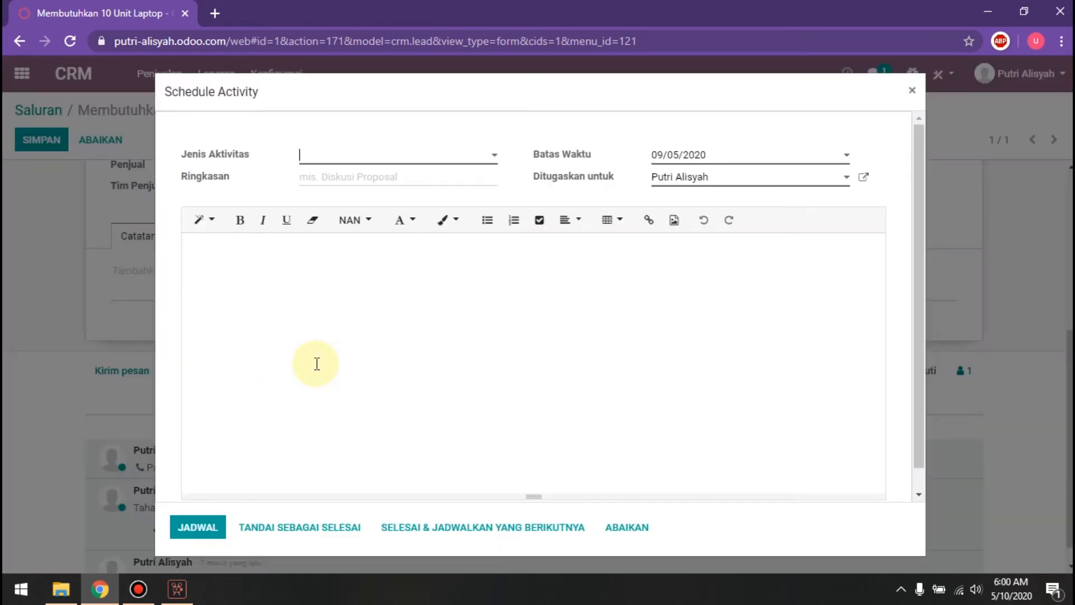
click(393, 161)
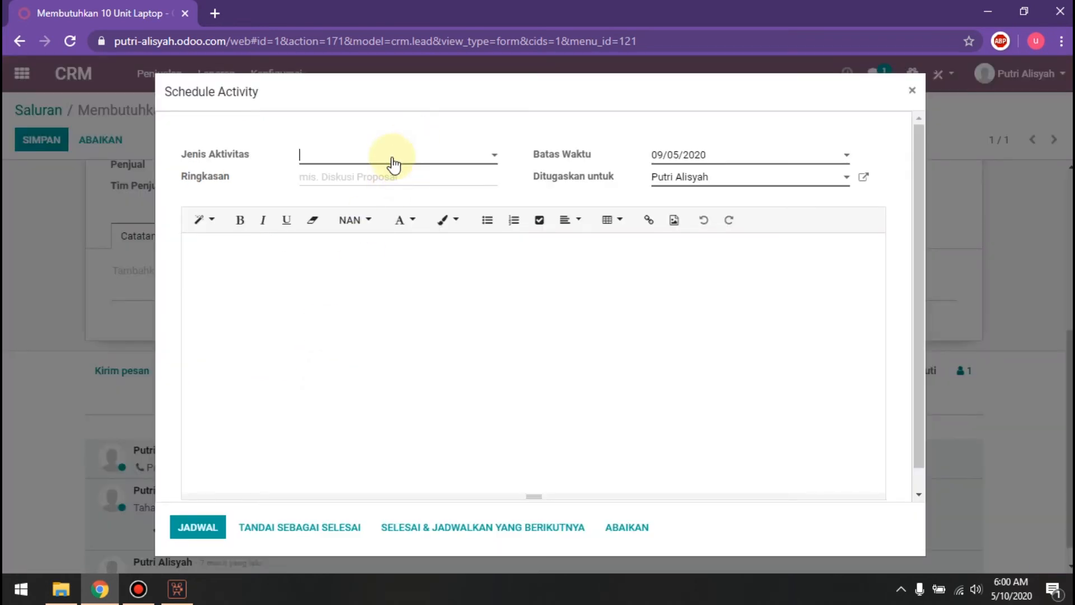
click(392, 178)
click(754, 158)
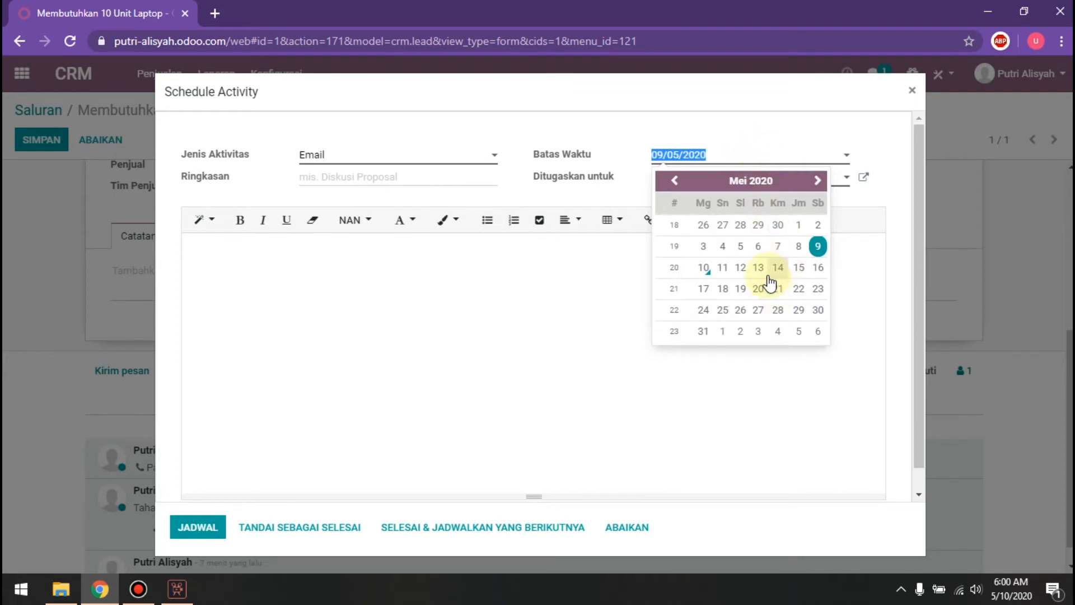
click(797, 269)
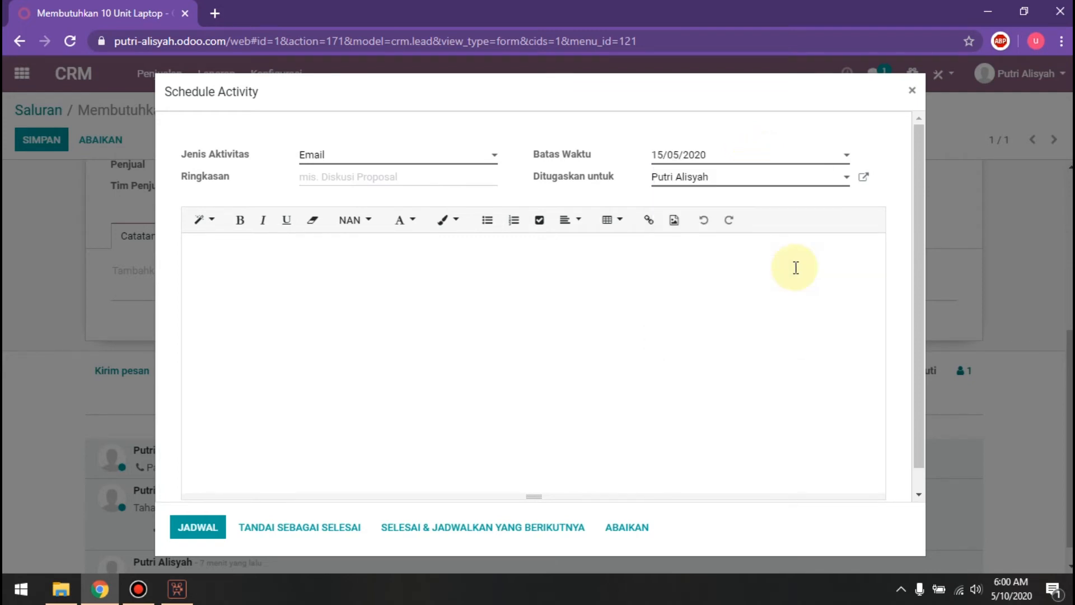
click(419, 179)
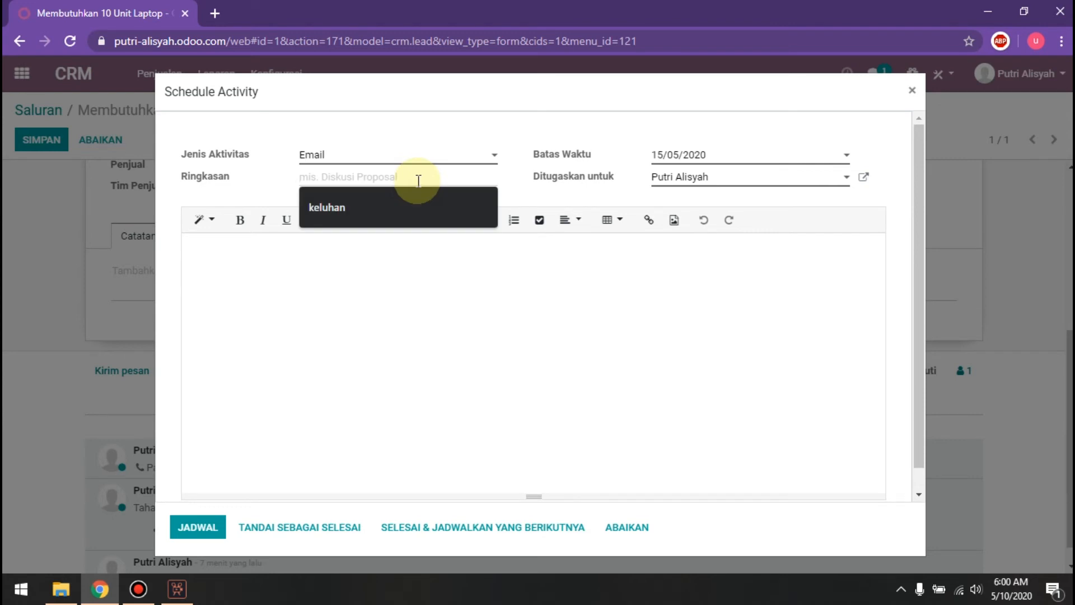
text(detail produk)
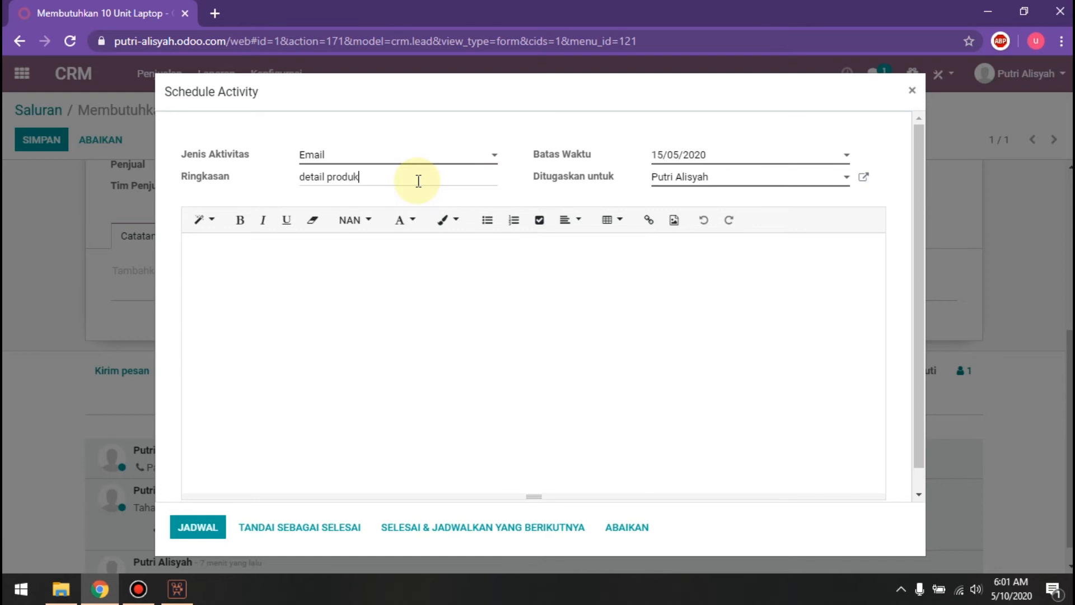
click(355, 319)
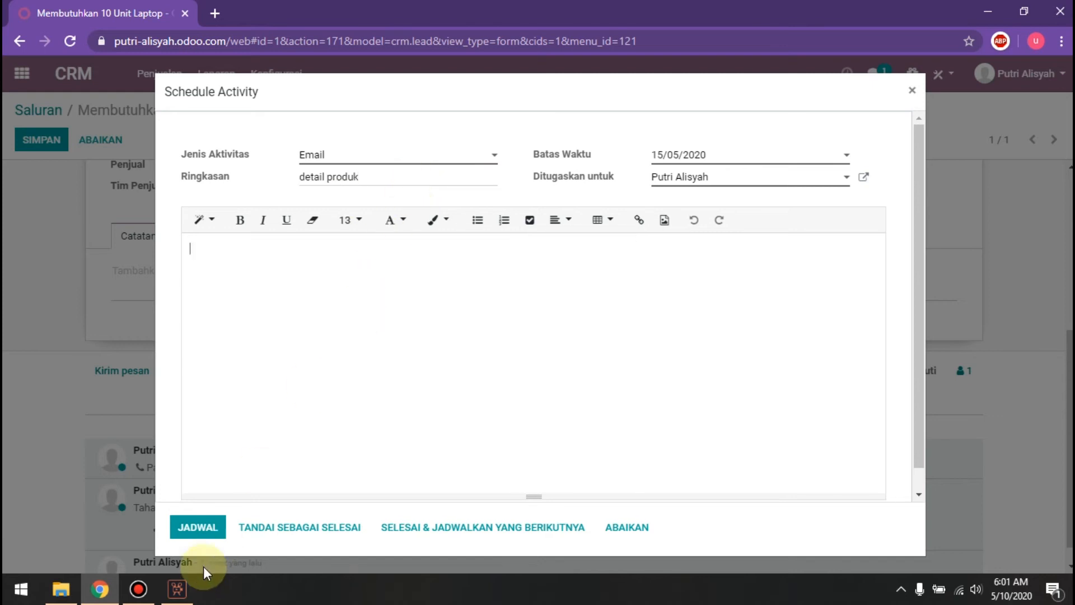
click(201, 532)
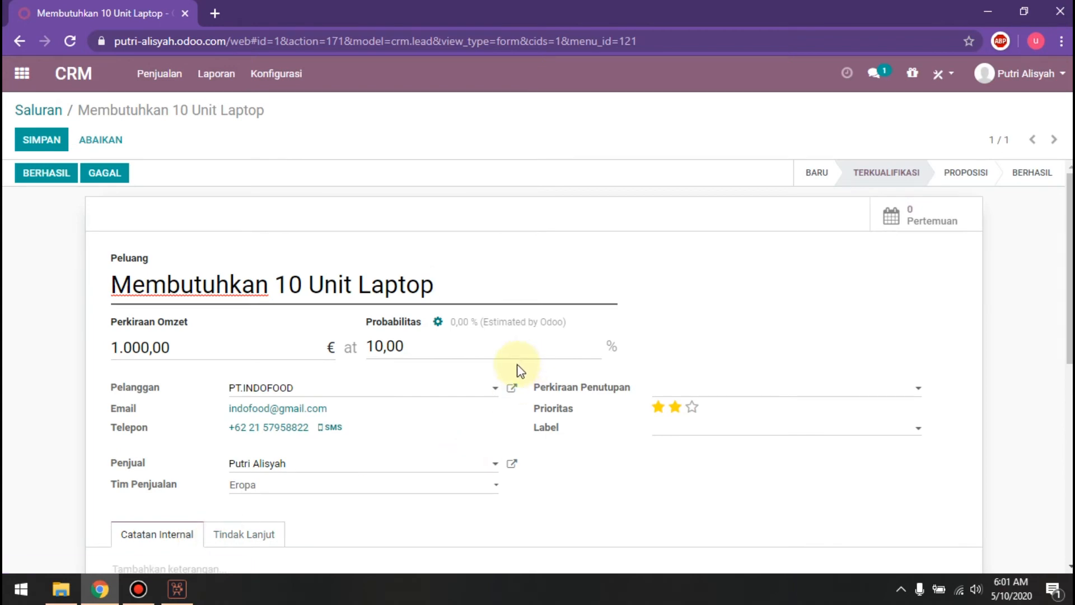
- Check the planned "detail produk" email activity, save the opportunity and return to the pipeline
scroll(476, 383, down, 4)
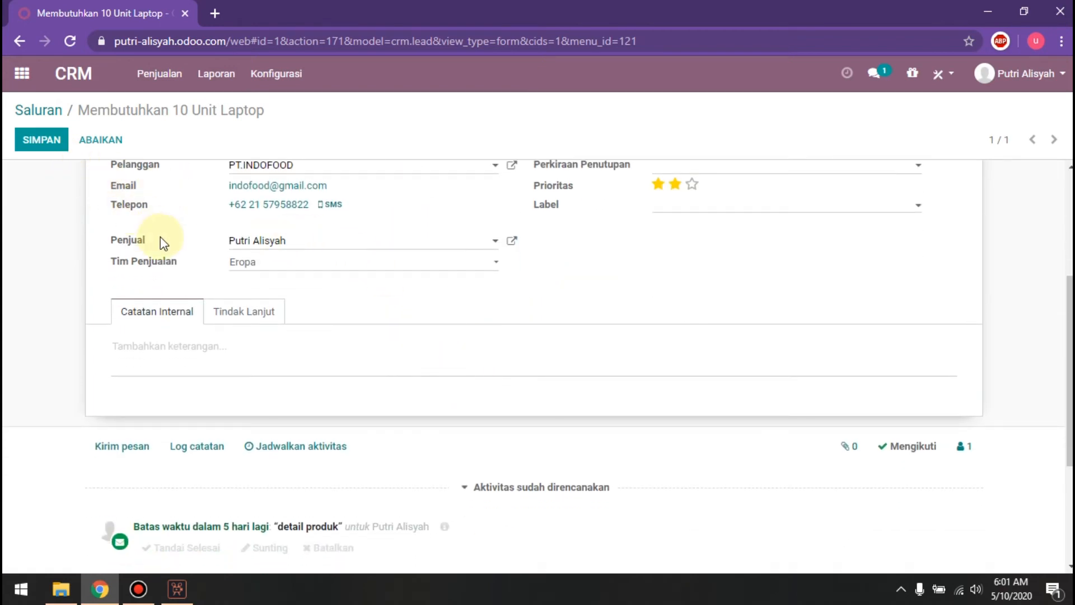
scroll(160, 233, down, 2)
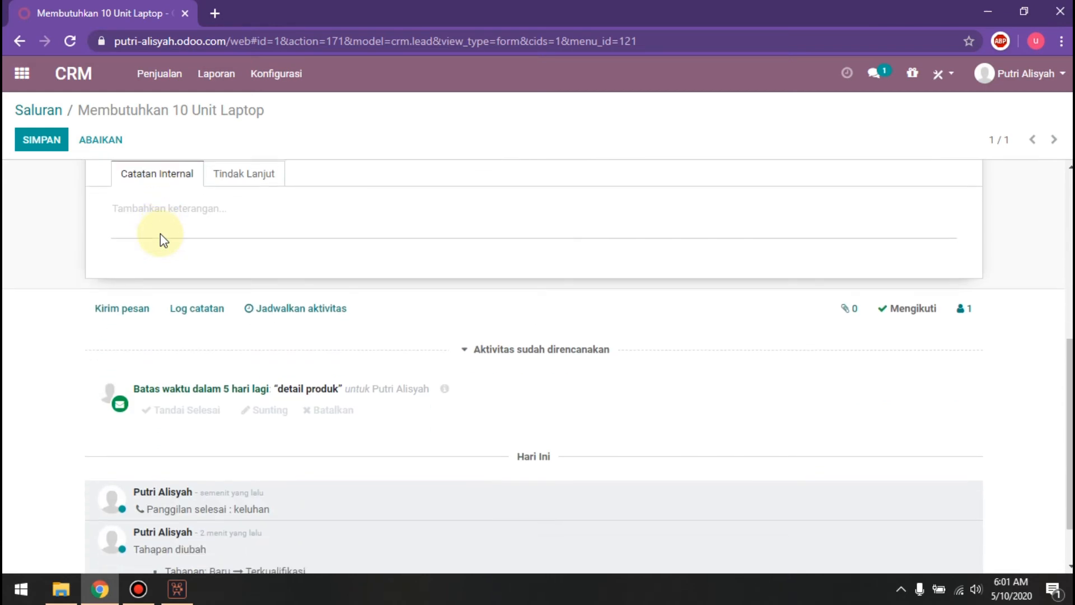
click(43, 143)
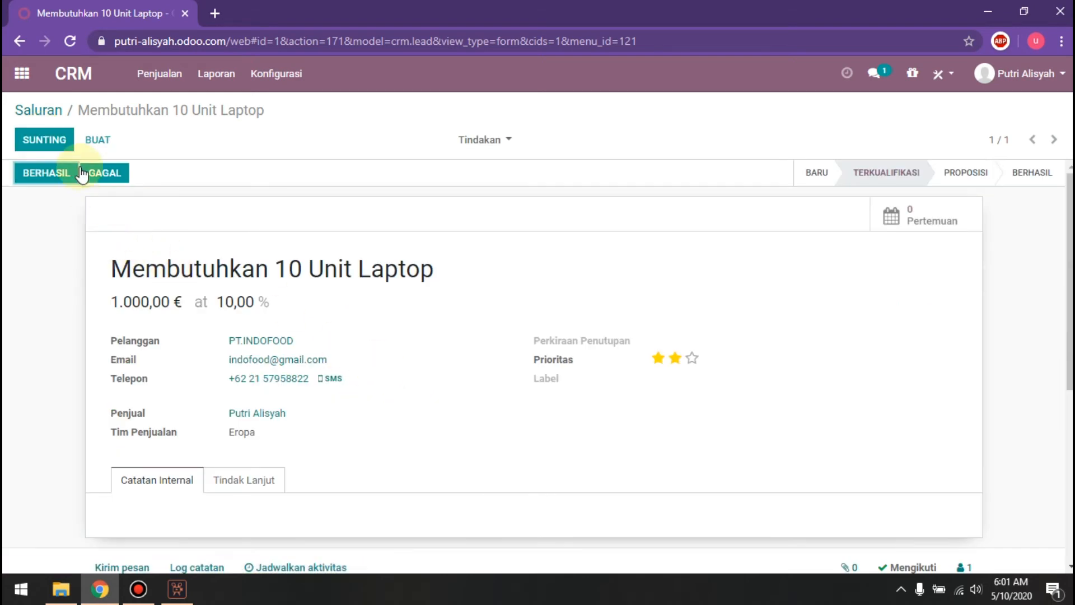
click(49, 111)
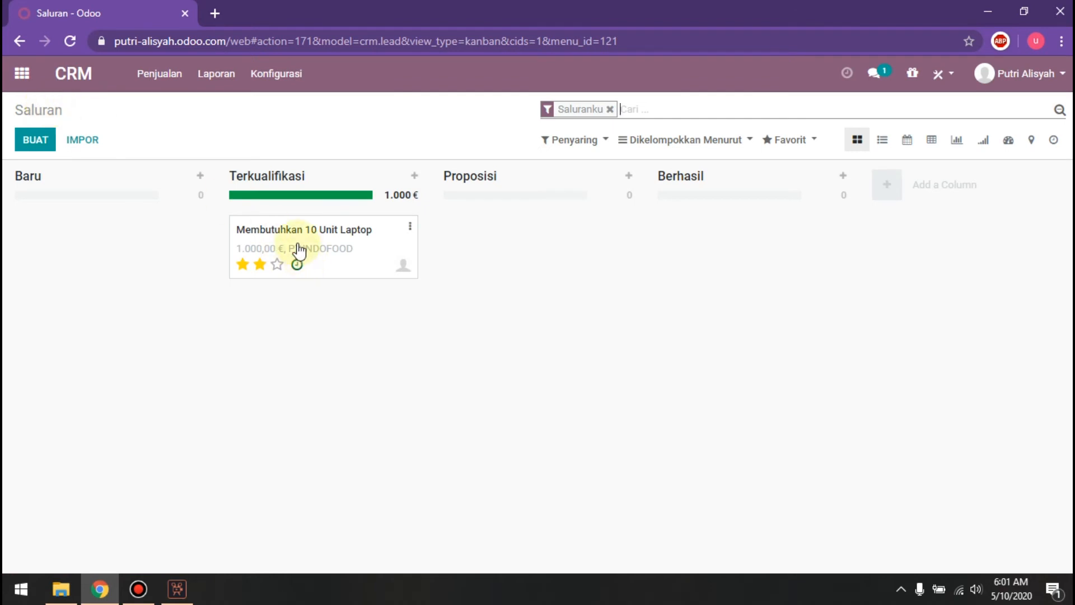
- Move the "Membutuhkan 10 Unit Laptop" opportunity to the Proposisi stage and mark its 15 Mei Email activity as done without feedback
drag(303, 240, 500, 238)
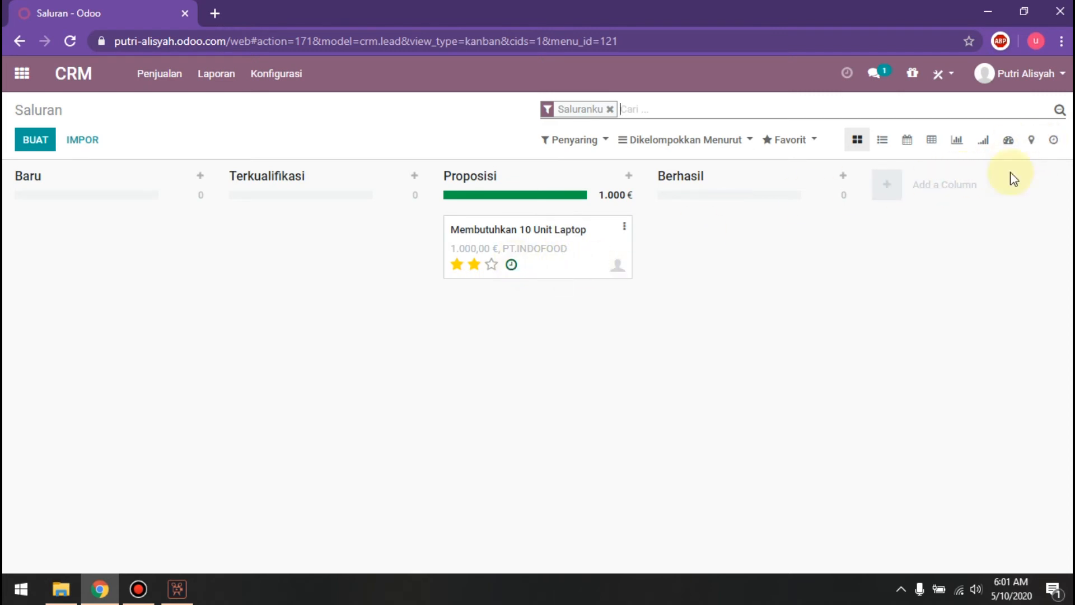
click(1056, 143)
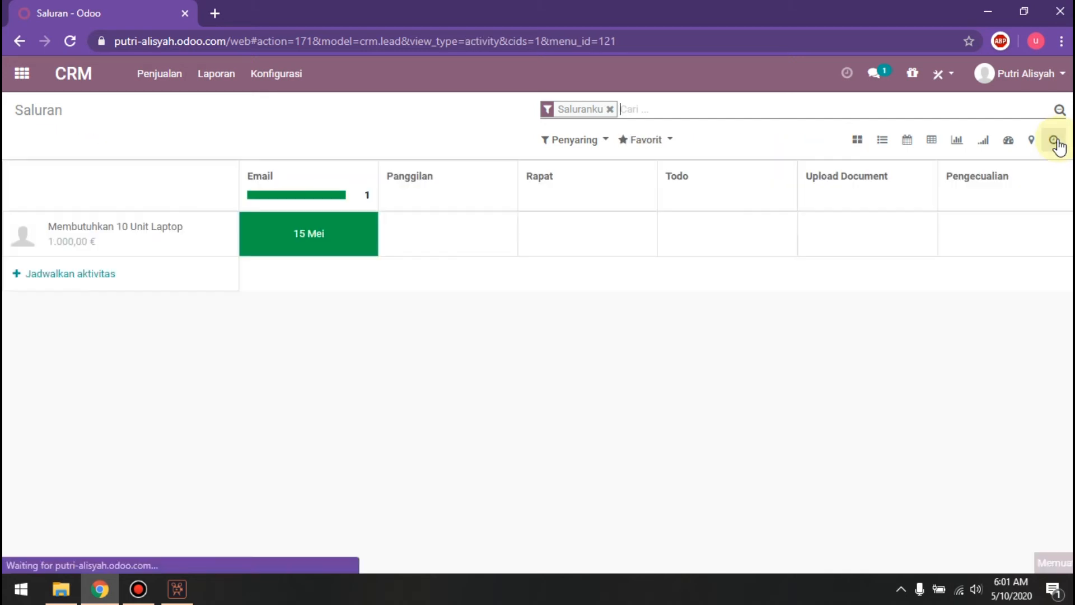
click(327, 240)
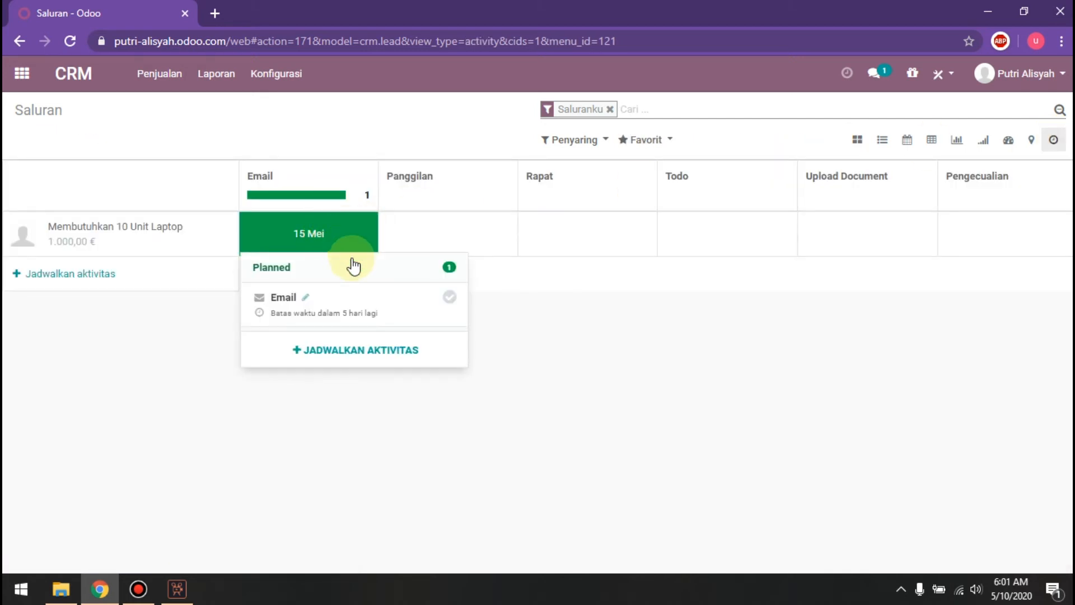
click(449, 297)
click(475, 401)
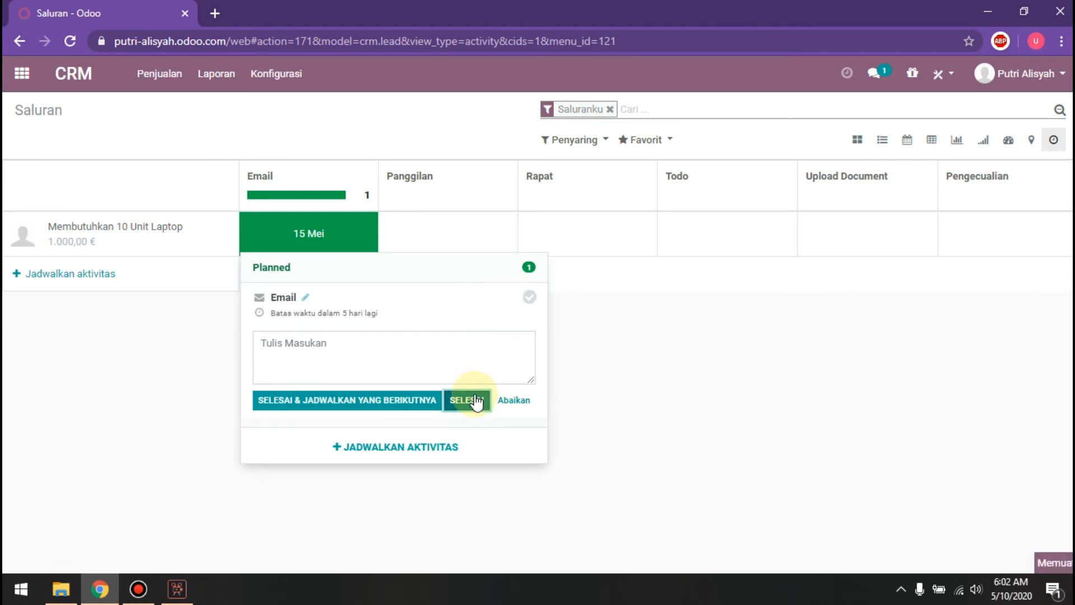
- Return to the pipeline's stage board and open the laptop opportunity in the Proposisi stage for editing
click(155, 90)
click(189, 112)
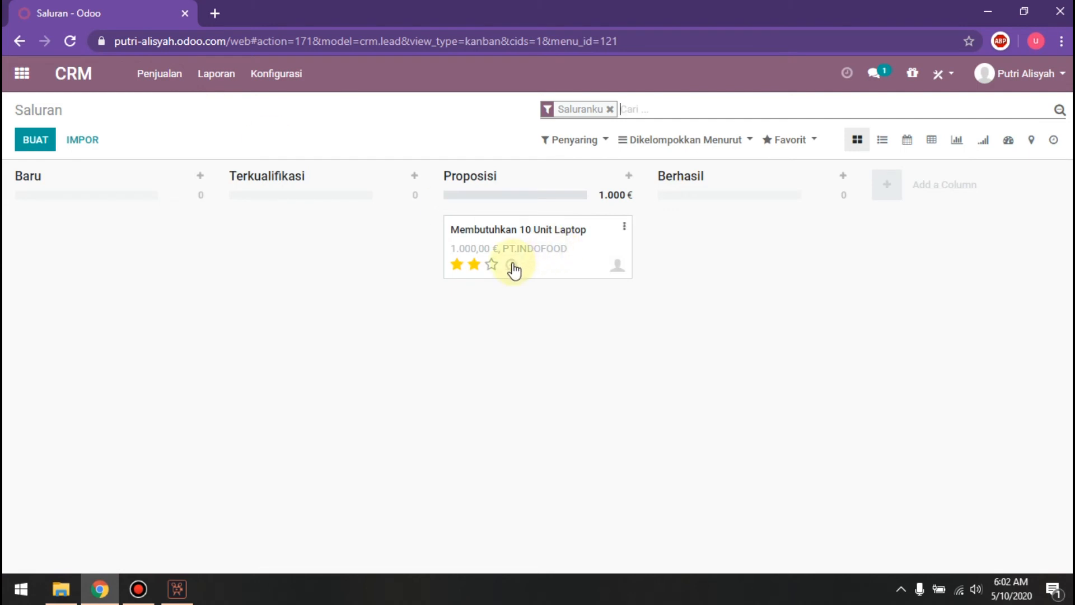
click(624, 225)
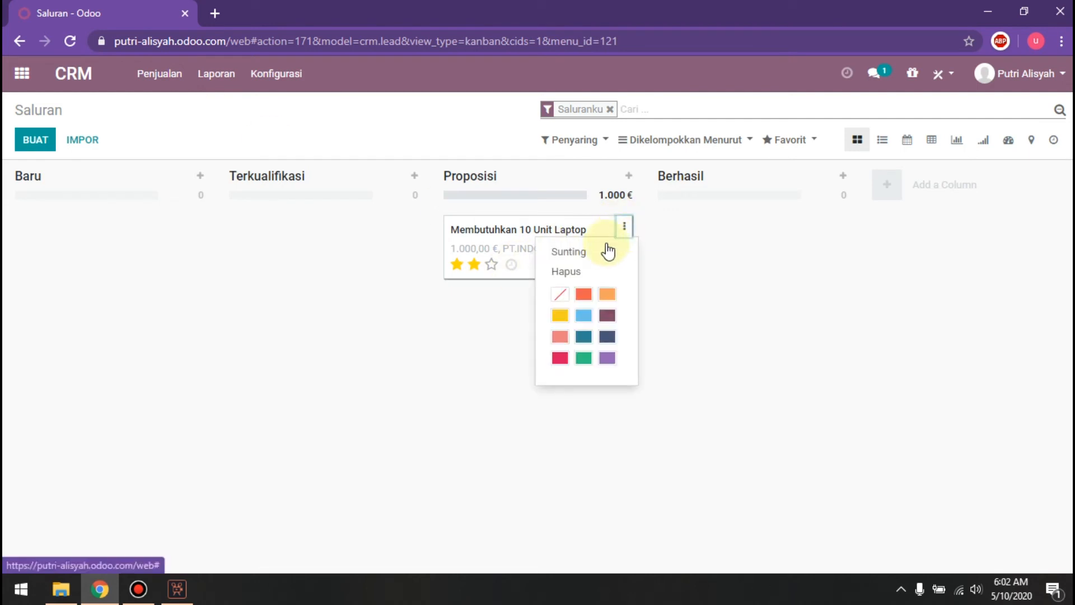
click(608, 251)
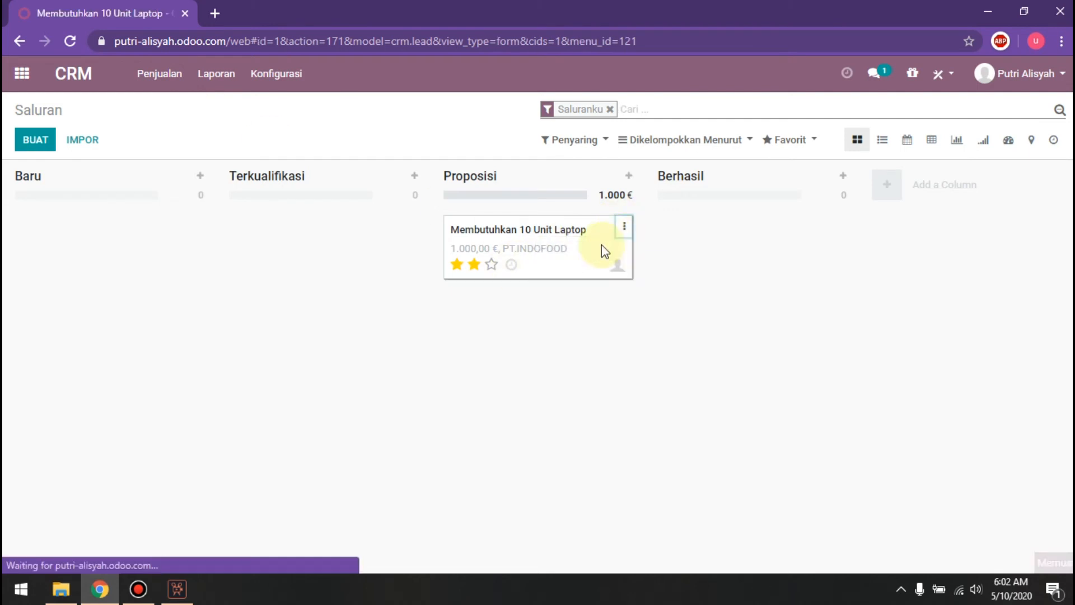
- Set the opportunity's probability to 80%
scroll(560, 291, down, 4)
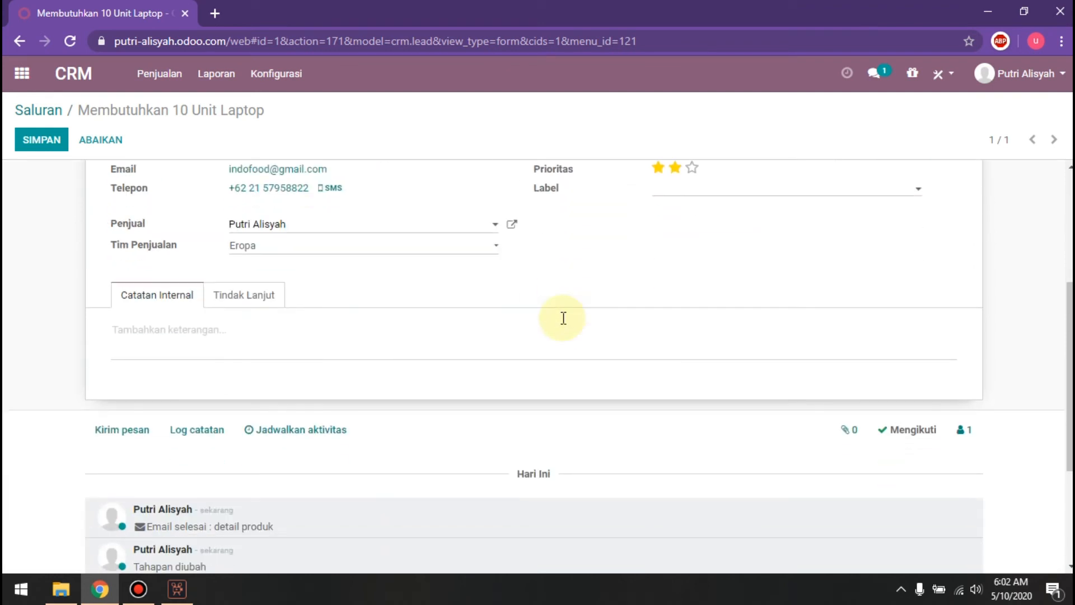
scroll(574, 305, up, 3)
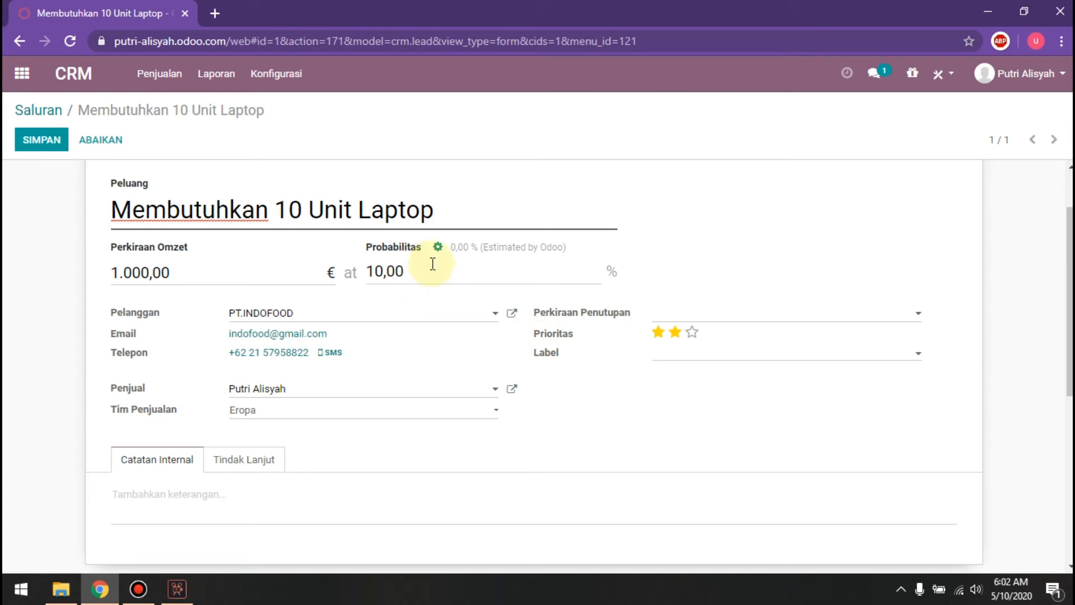
drag(424, 269, 344, 278)
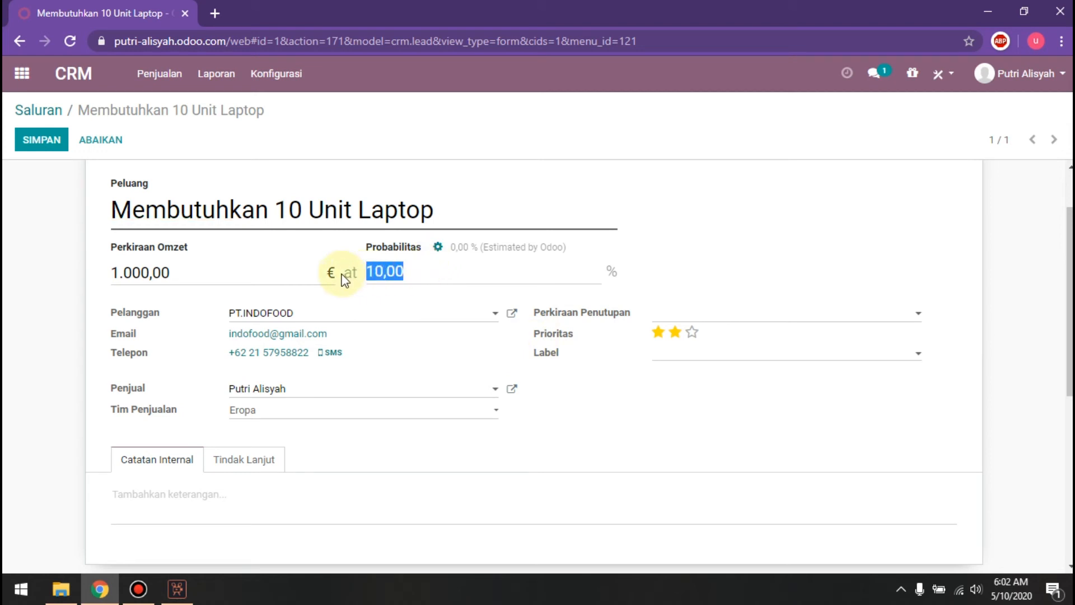
text(80)
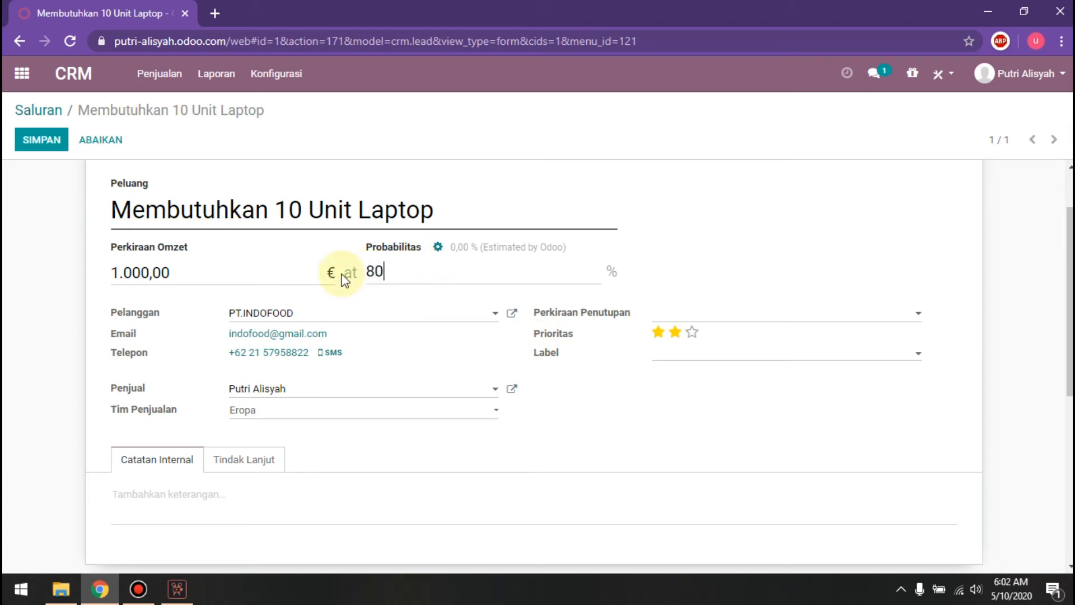
click(623, 502)
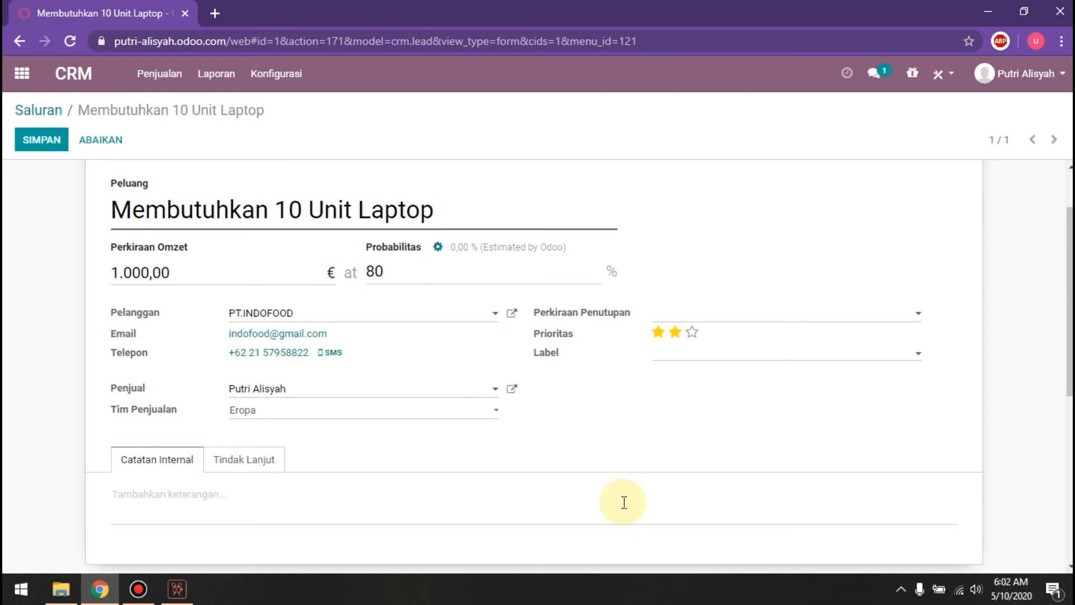
- Start scheduling a Rapat activity with the summary "negosiasi" and continue to the meeting calendar, discarding the opportunity's unsaved changes
scroll(623, 502, down, 3)
scroll(623, 502, down, 2)
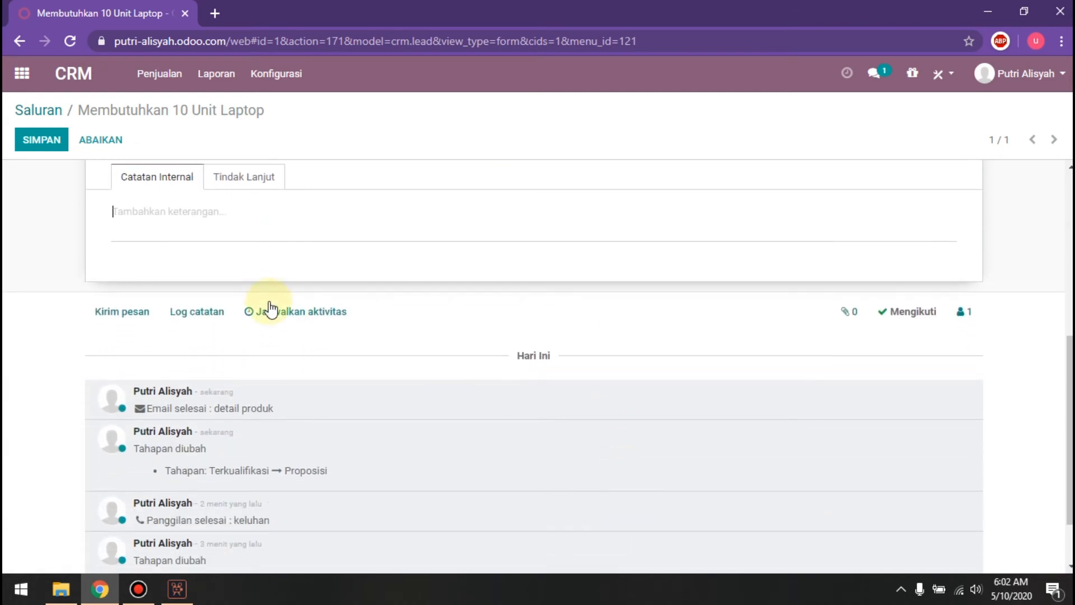
click(278, 315)
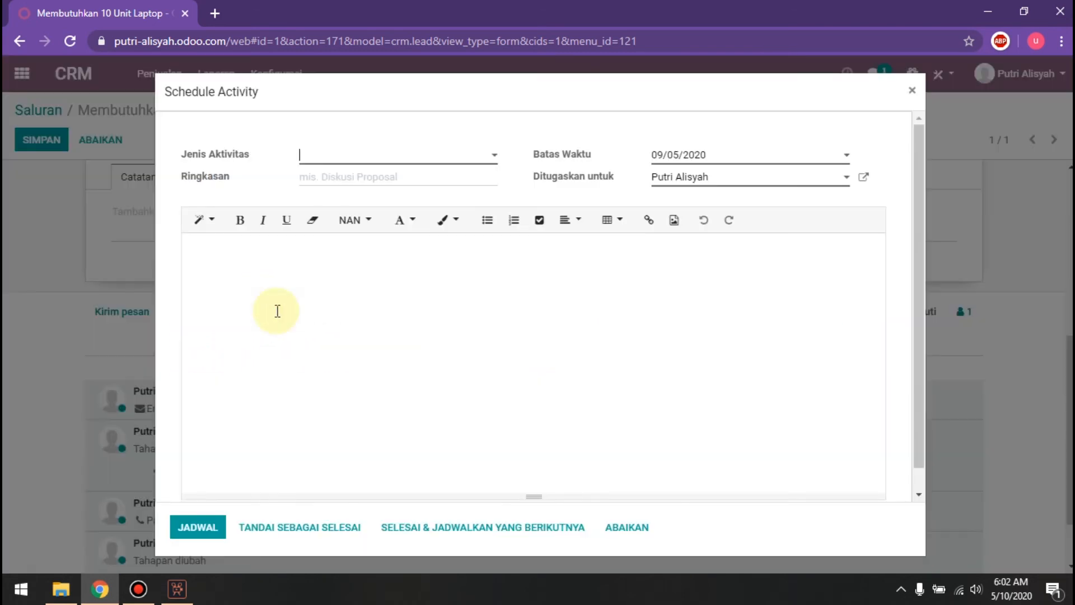
click(330, 158)
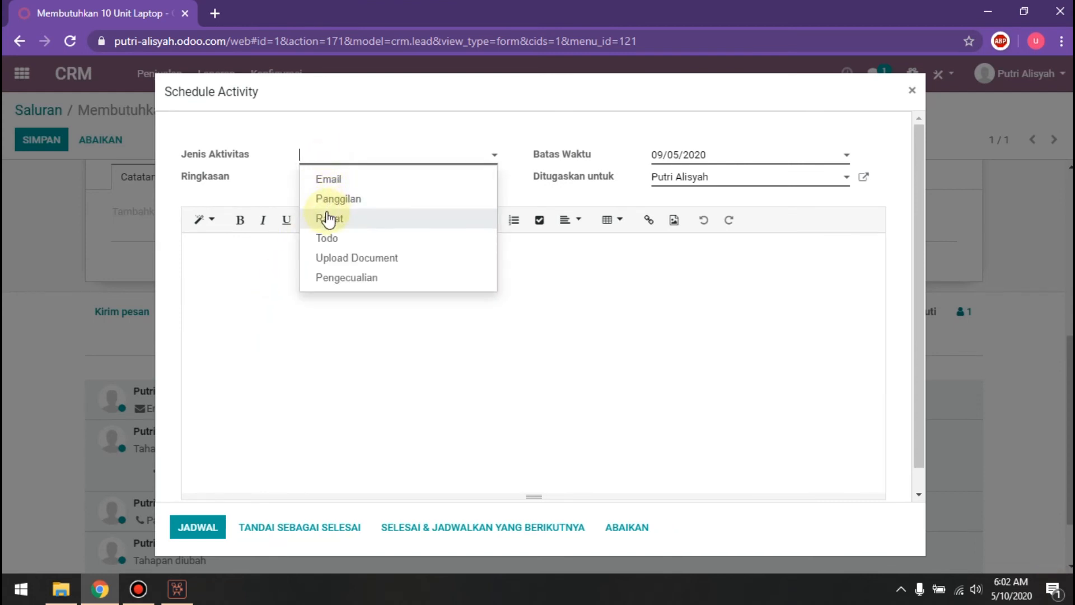
click(329, 217)
click(432, 176)
text(negosi)
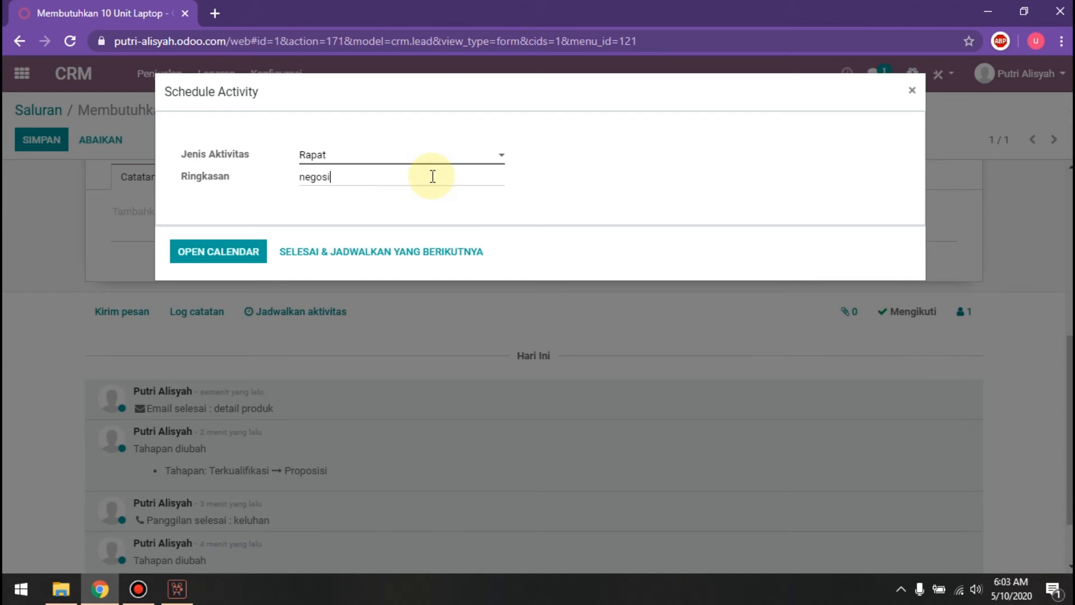
text(asi)
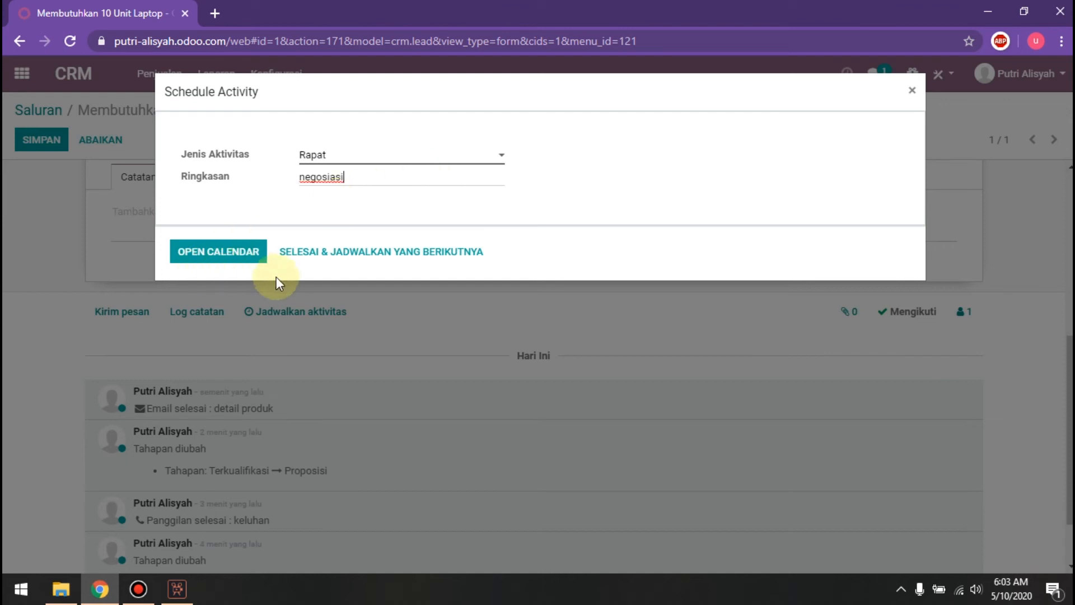
click(250, 258)
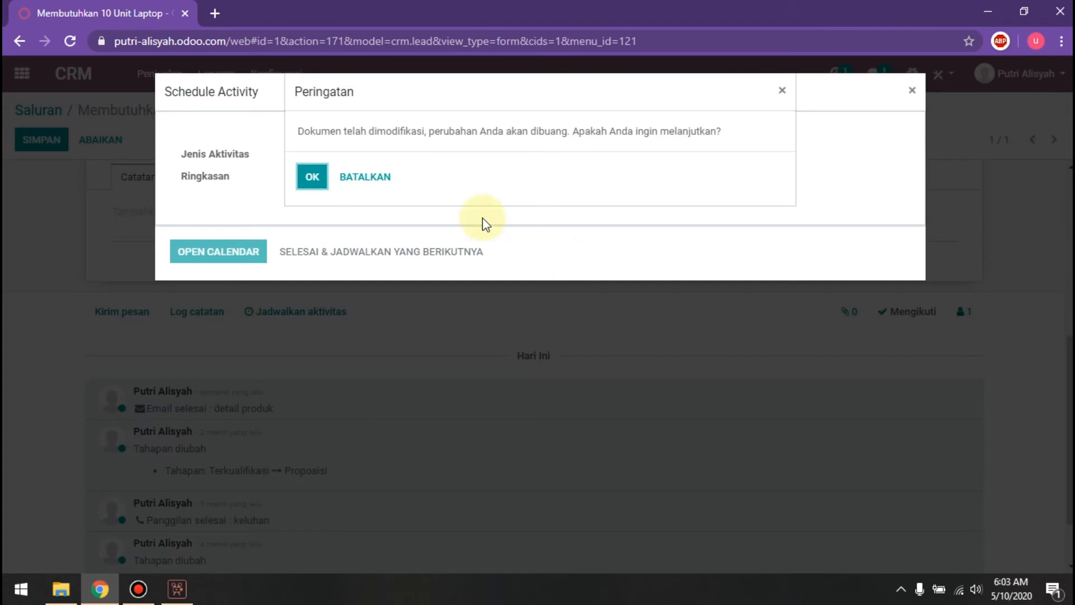
click(312, 177)
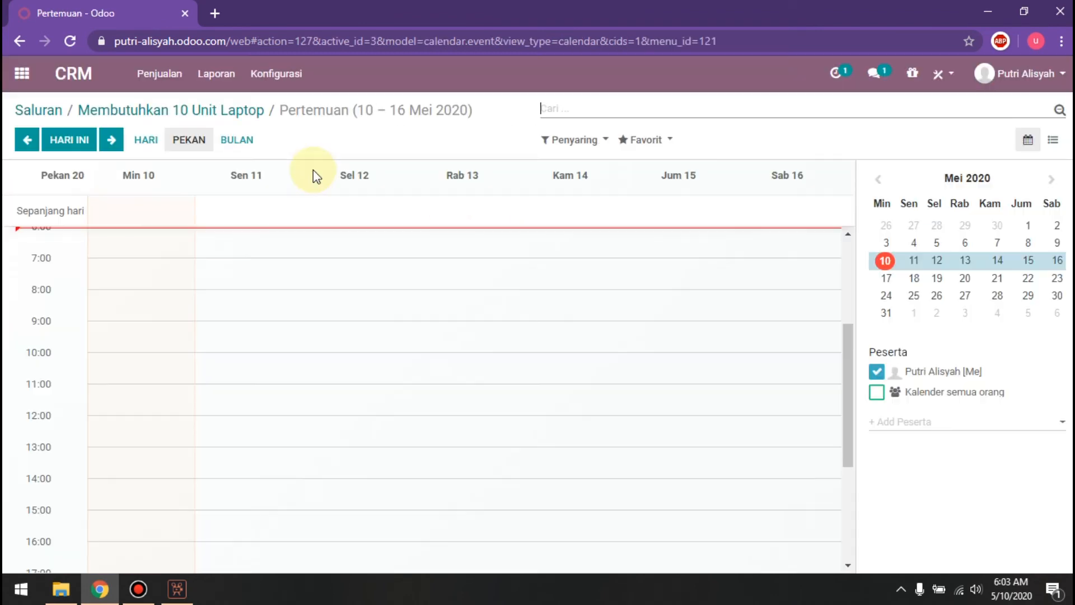
- Create the "negosiasi" meeting on 17 May 2020 in the monthly calendar and return to the Saluran pipeline
click(244, 152)
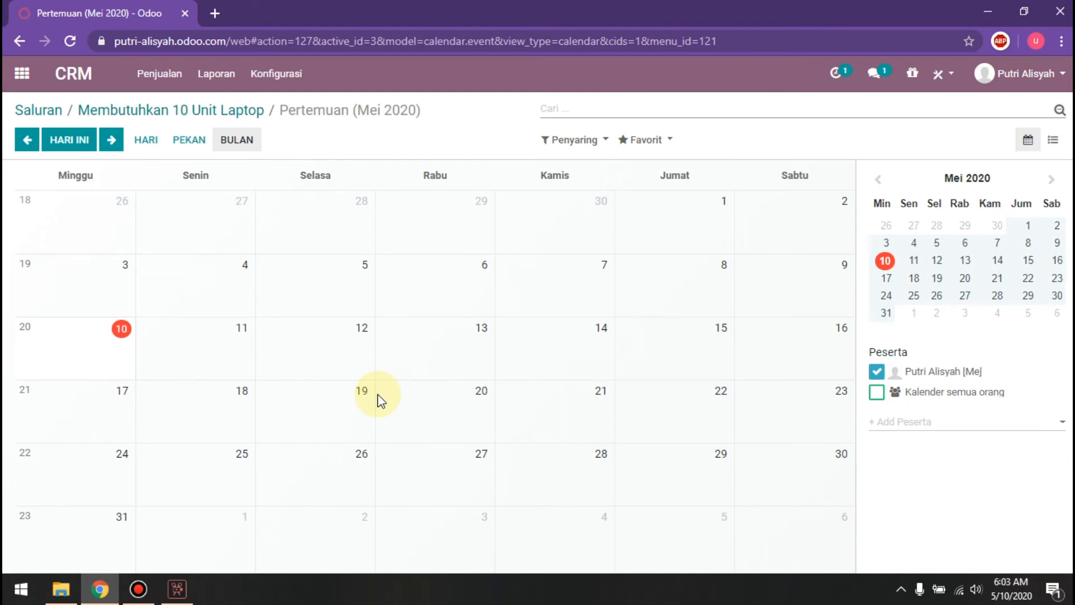
click(112, 408)
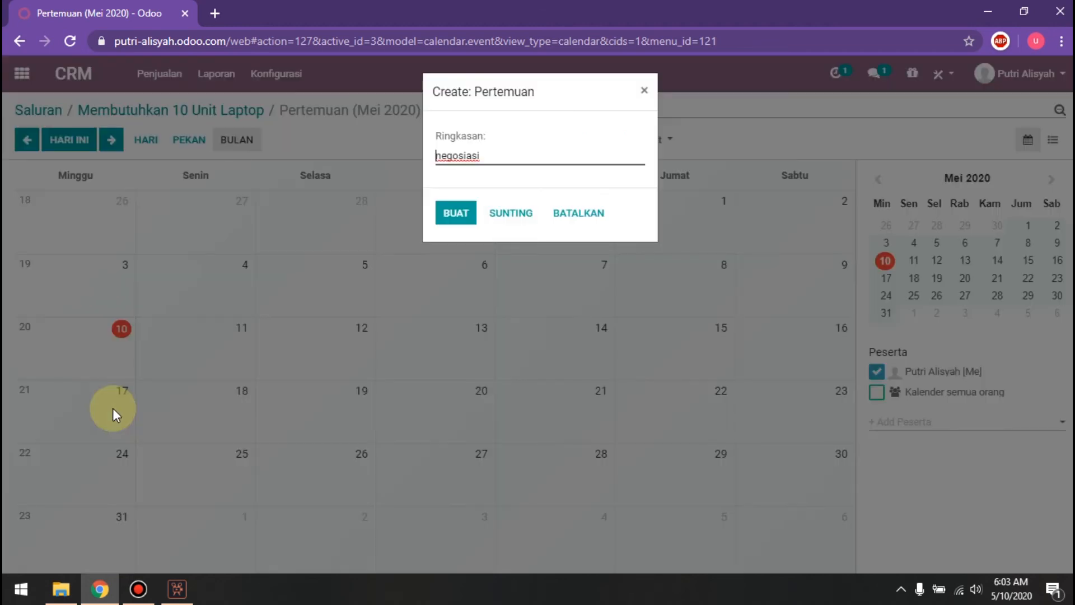
click(459, 212)
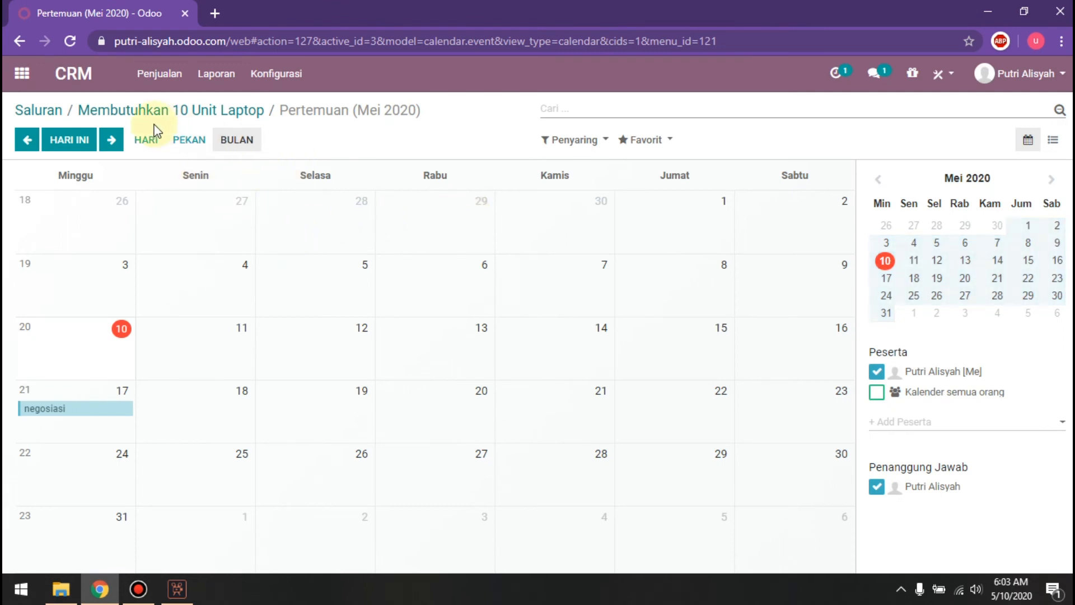
click(48, 114)
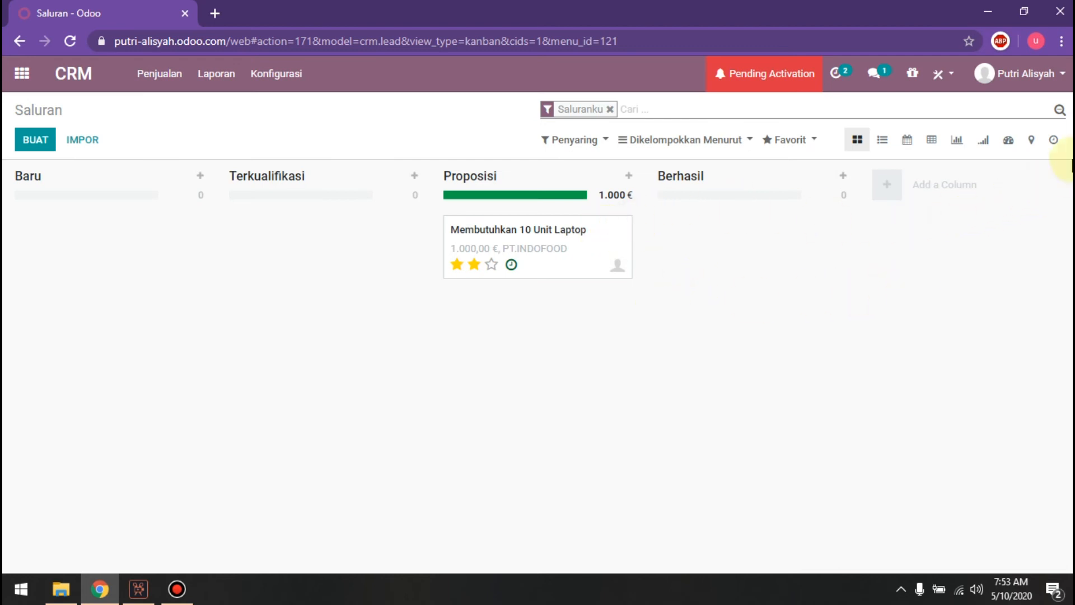
- Display the pipeline by activity and mark the opportunity's 17 Mei Rapat activity as done without feedback
click(1054, 143)
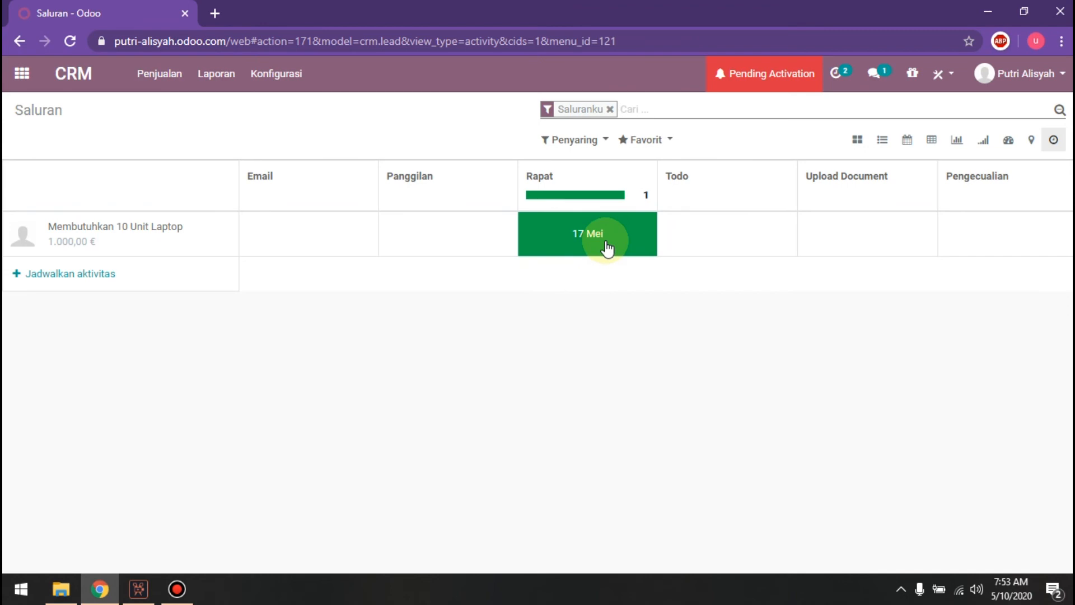
click(607, 248)
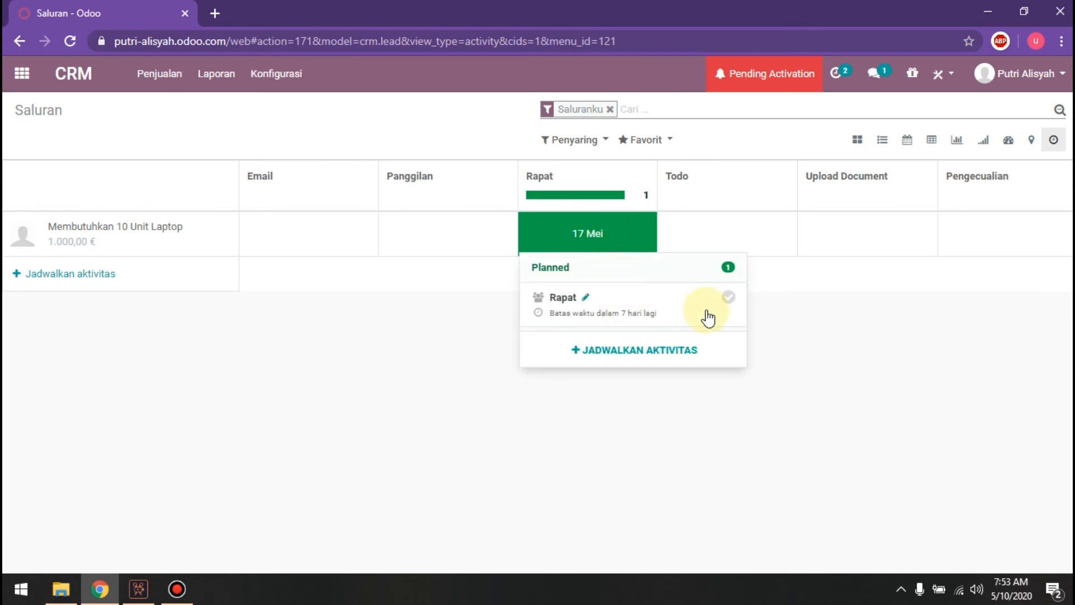
click(728, 298)
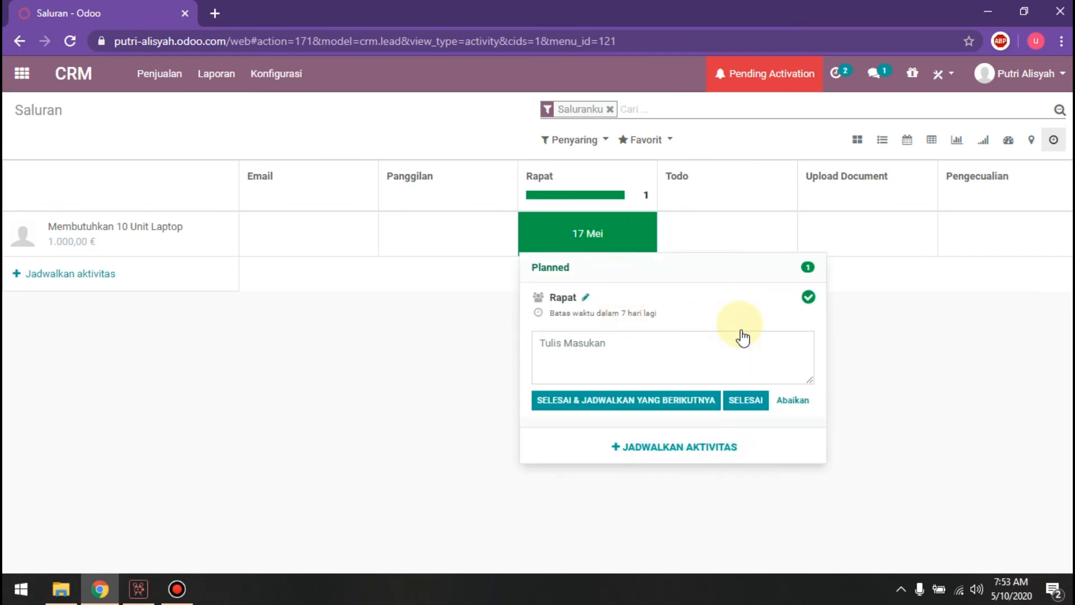
click(747, 399)
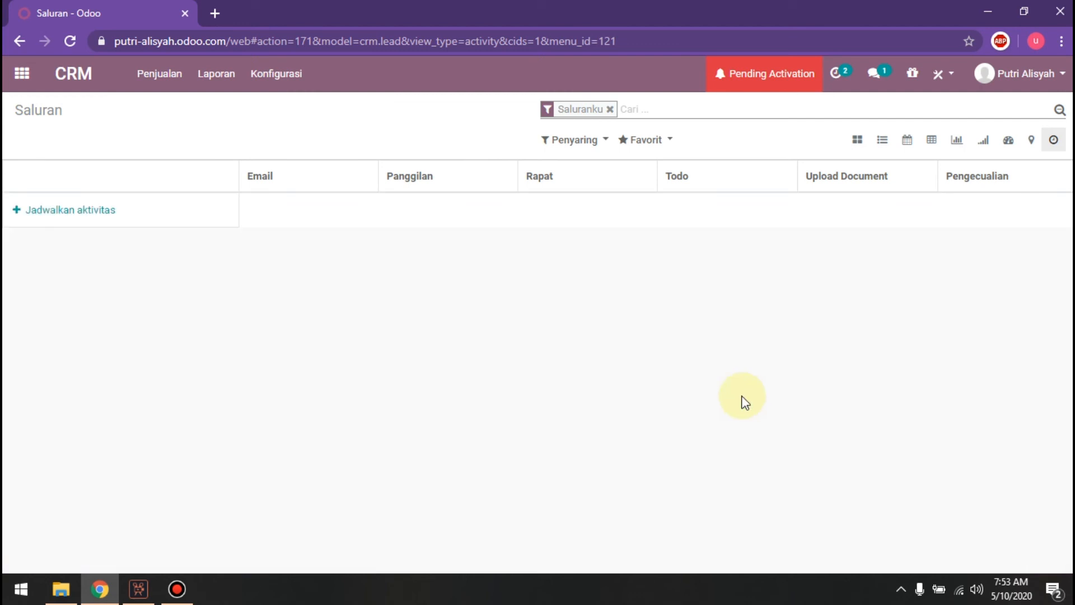
- Go back to the stage board and reopen the "Membutuhkan 10 Unit Laptop" opportunity for editing
click(161, 84)
click(174, 110)
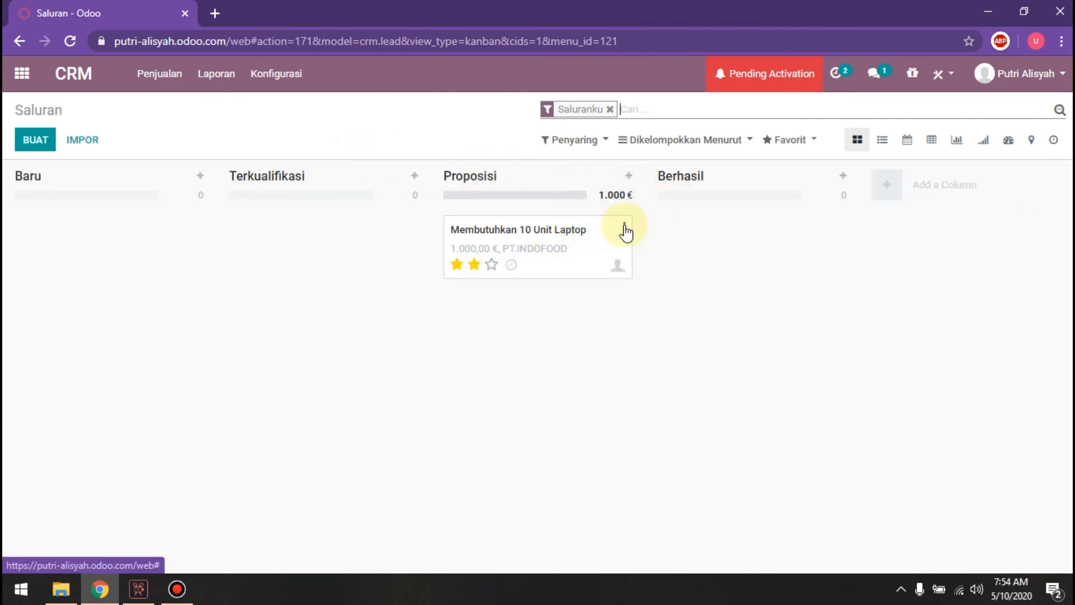
click(626, 230)
click(603, 251)
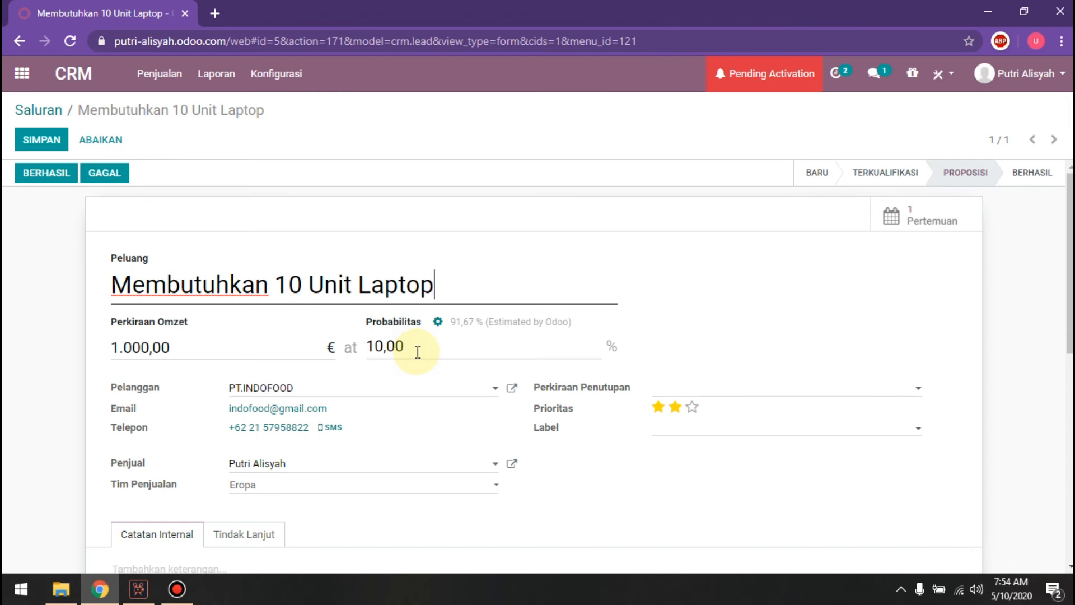
- Look through the available Alasan Gagal options for losing the opportunity and cancel without choosing a reason
click(116, 178)
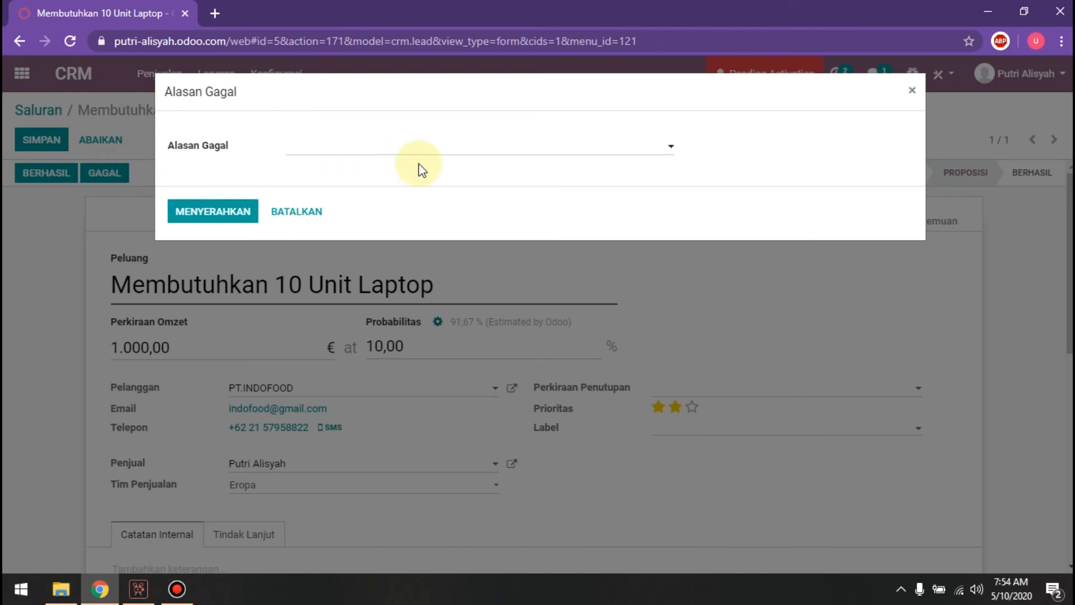
click(483, 150)
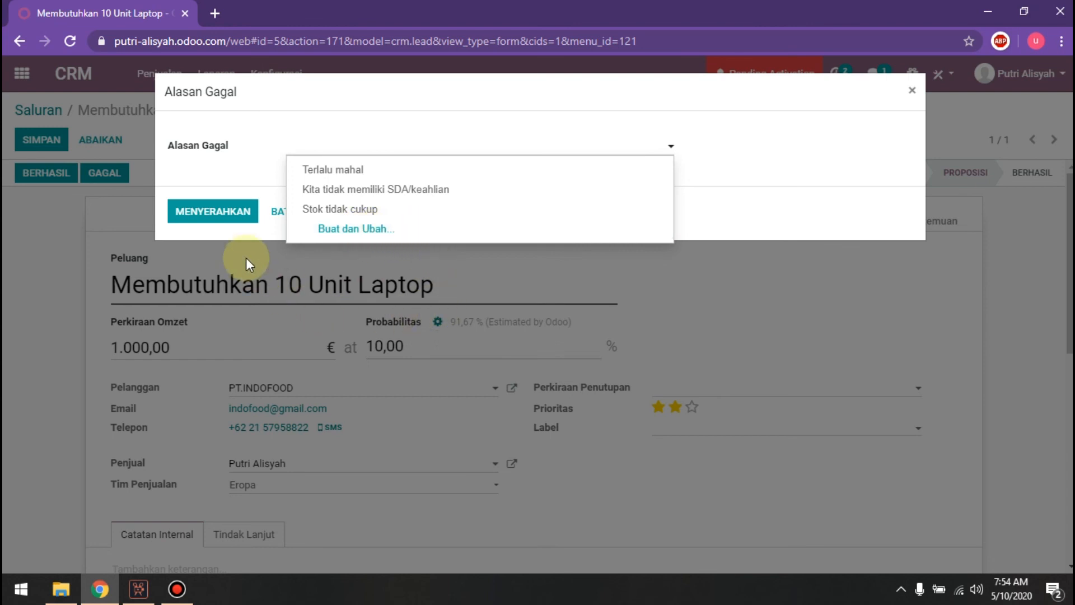
click(181, 271)
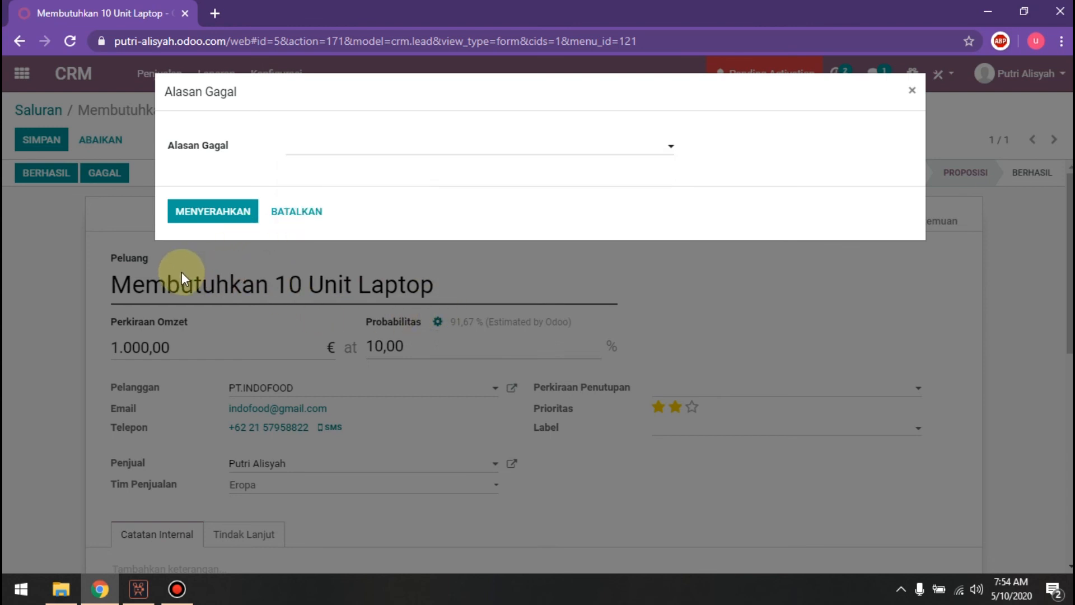
click(305, 217)
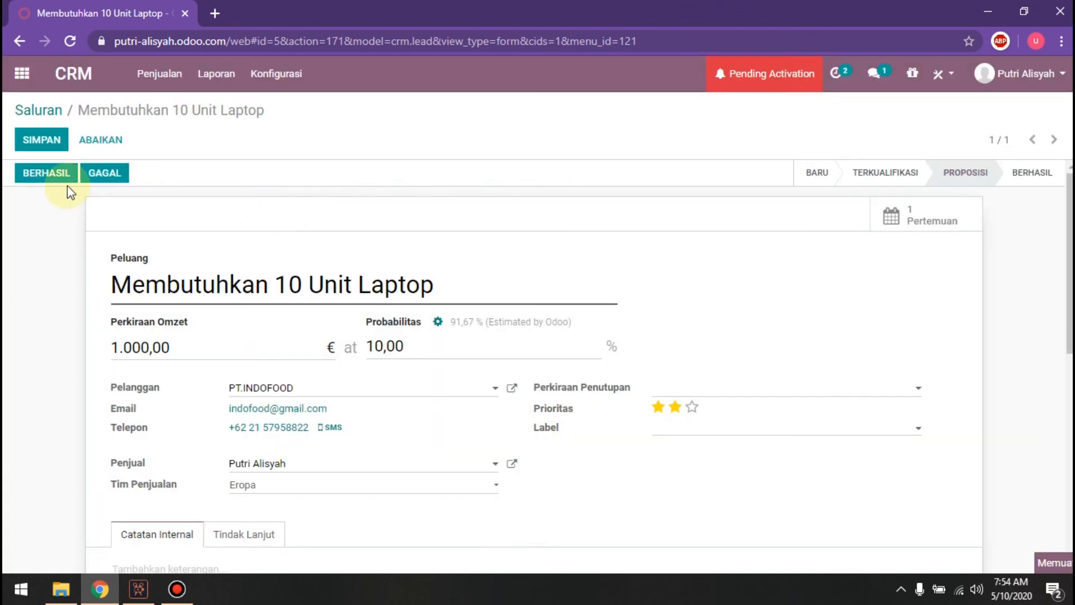
- Replace the opportunity's manual probability with Odoo's estimated probability of 91,67%
click(26, 175)
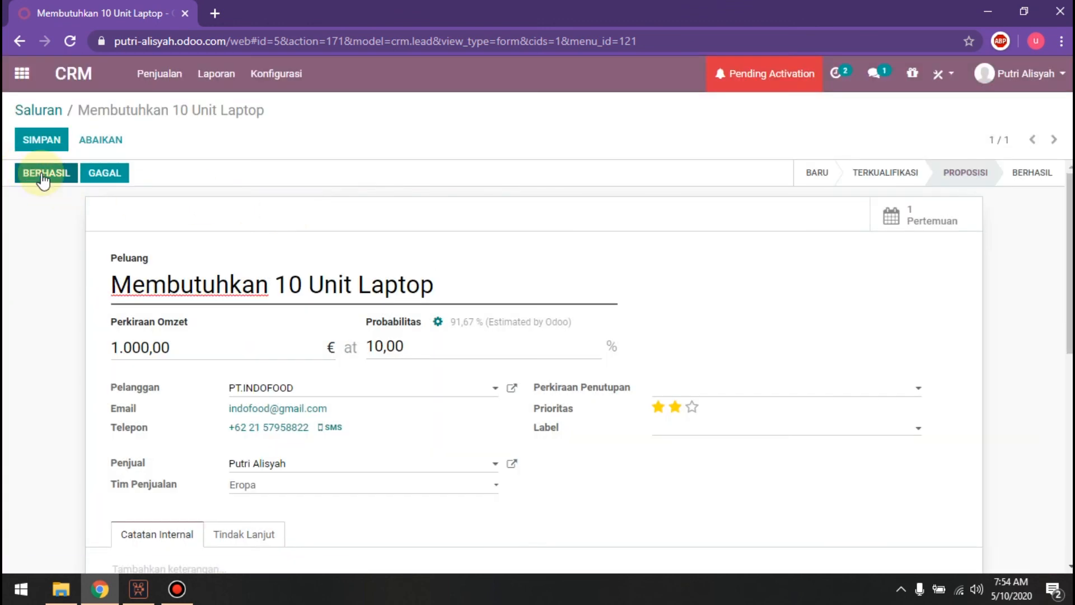
click(438, 323)
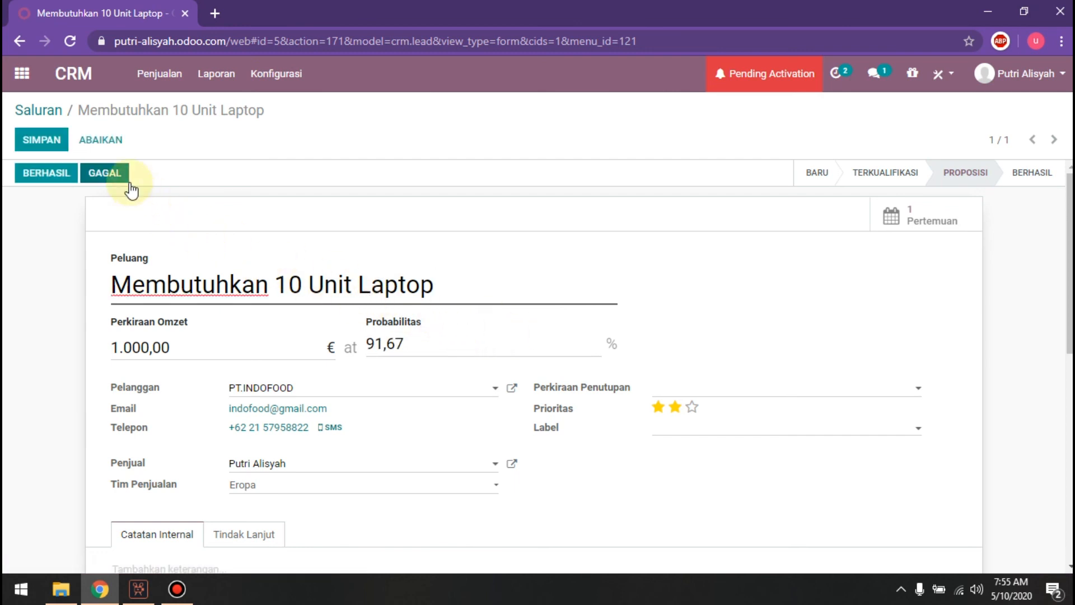
- Mark the "Membutuhkan 10 Unit Laptop" opportunity as won (Berhasil)
click(44, 174)
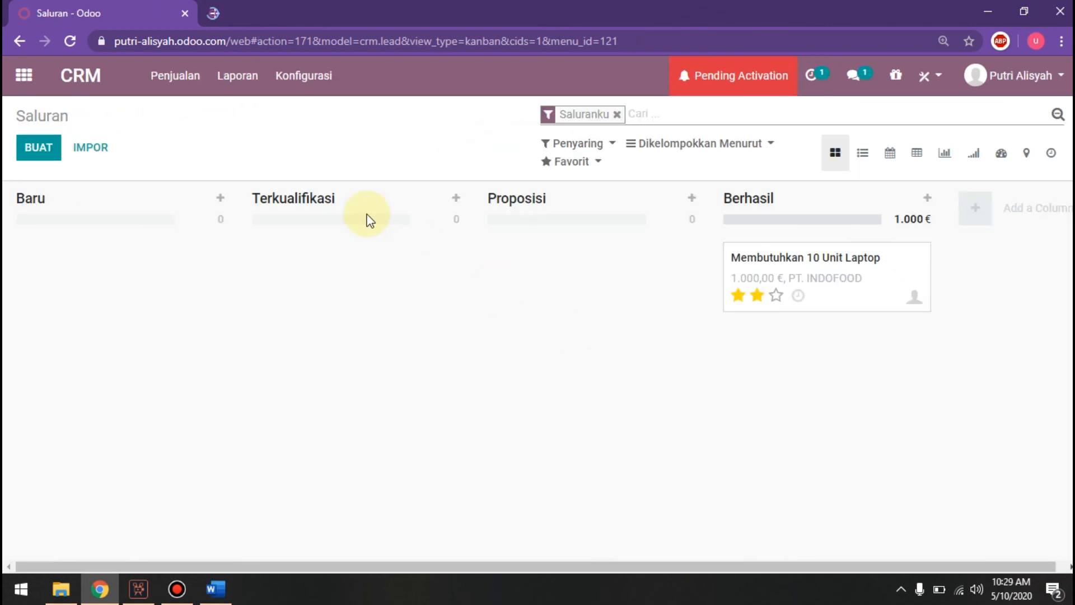
- Open the Saluran analysis report and remove its "Dibuat pada: Last 365 Days" filter, keeping the Peluang filter
click(245, 89)
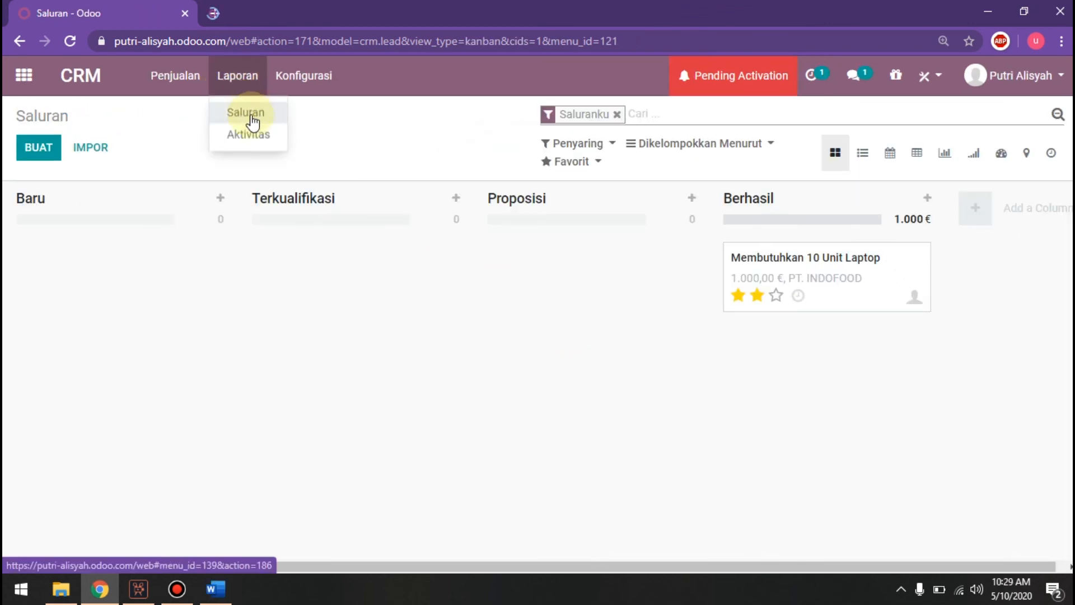
click(246, 110)
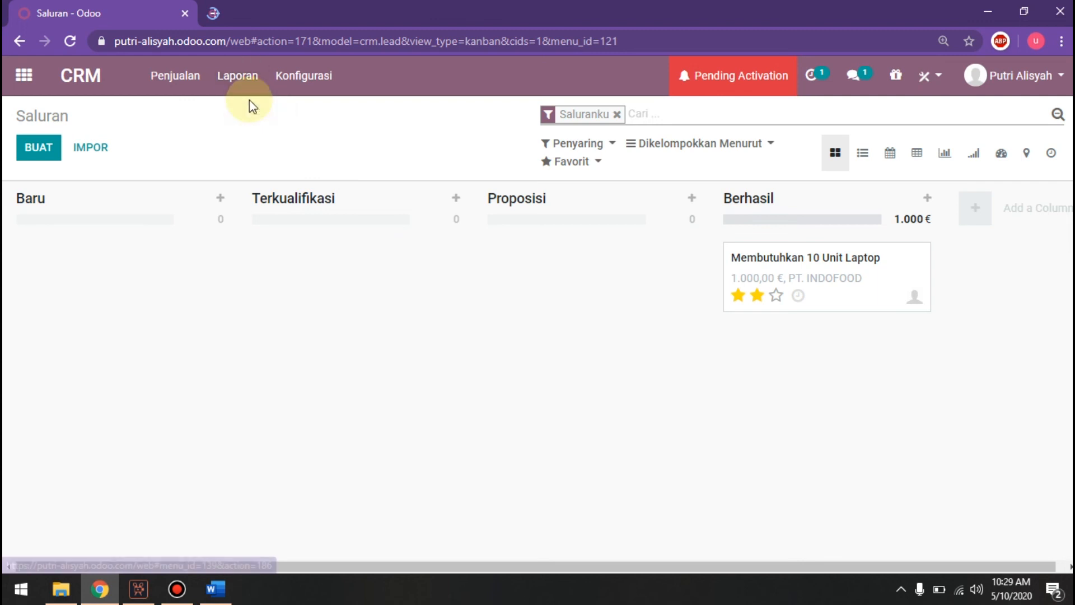
click(249, 91)
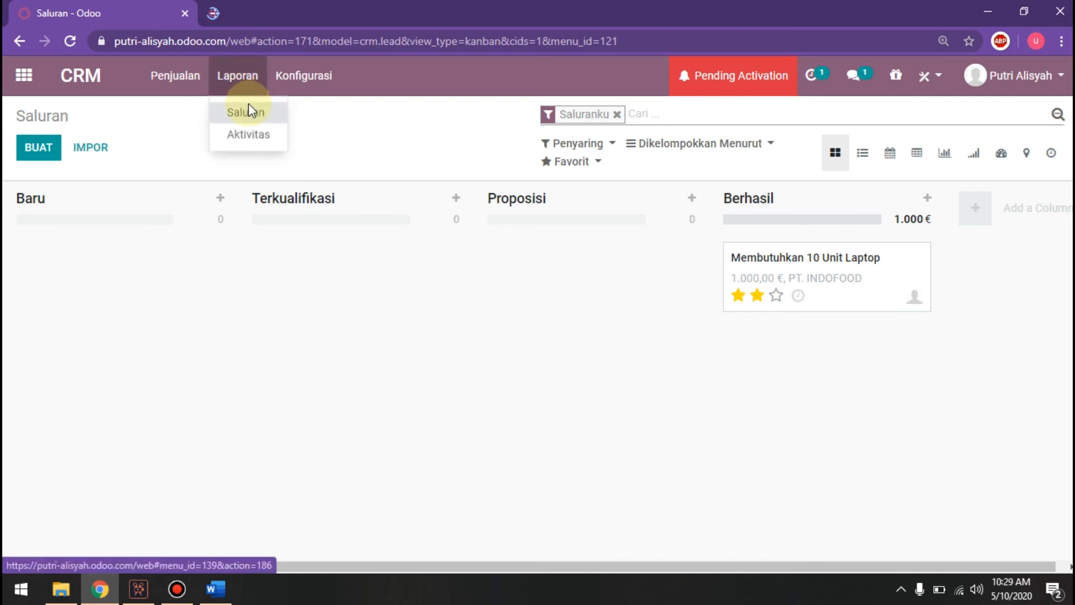
click(247, 111)
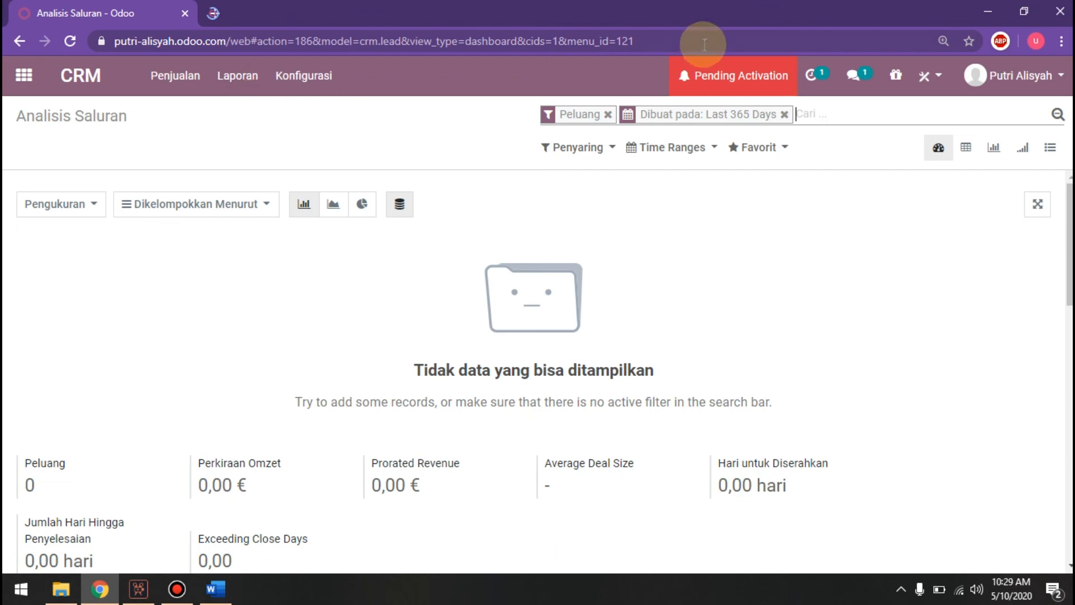
click(783, 114)
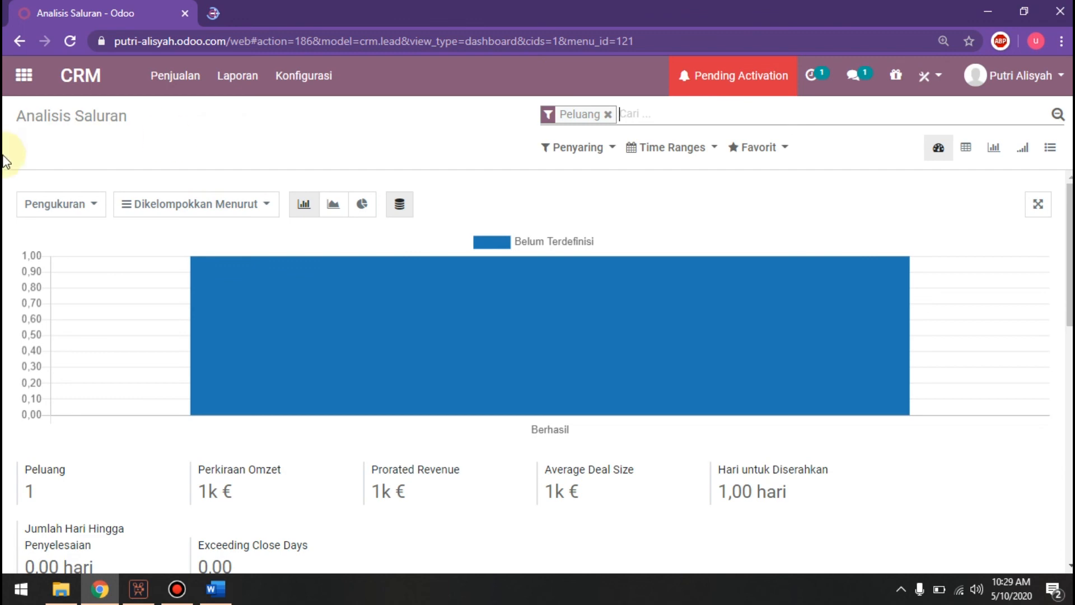
- Chart the pipeline analysis by the Probabilitas measure and view the graph
click(63, 203)
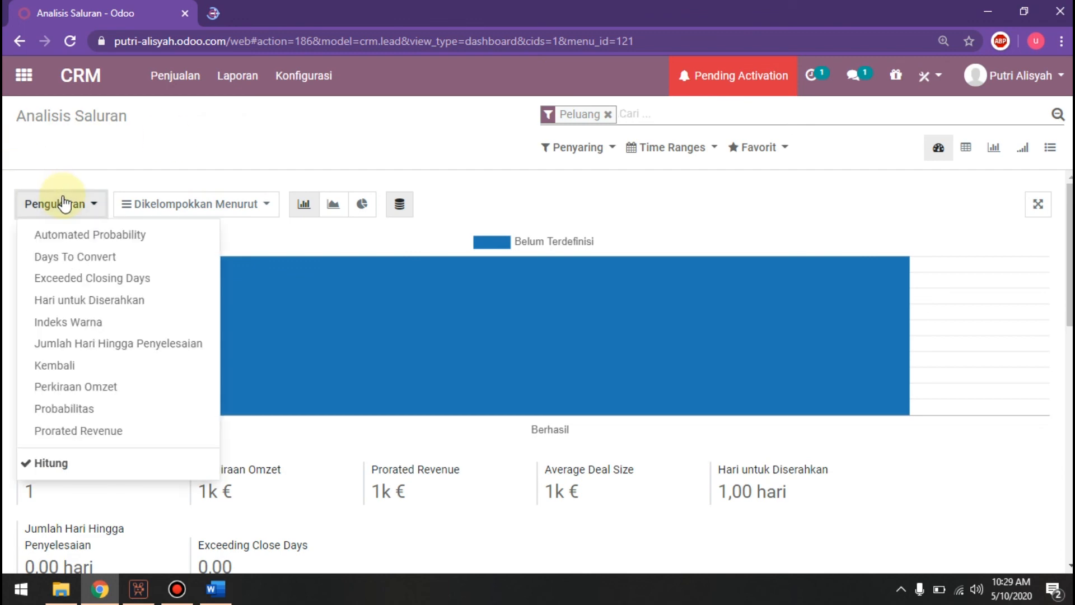
click(116, 412)
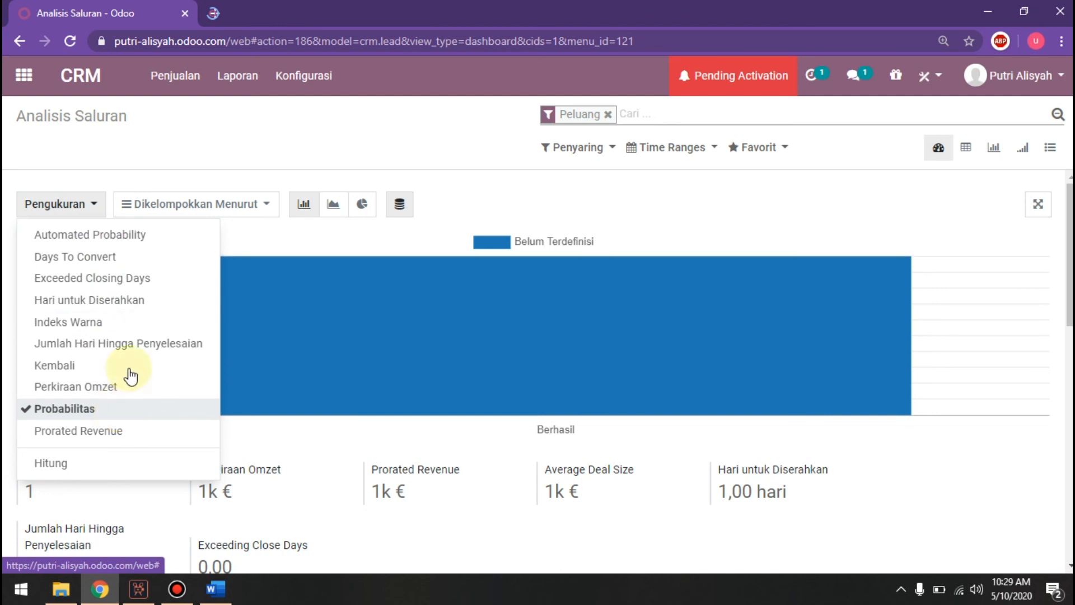
click(145, 150)
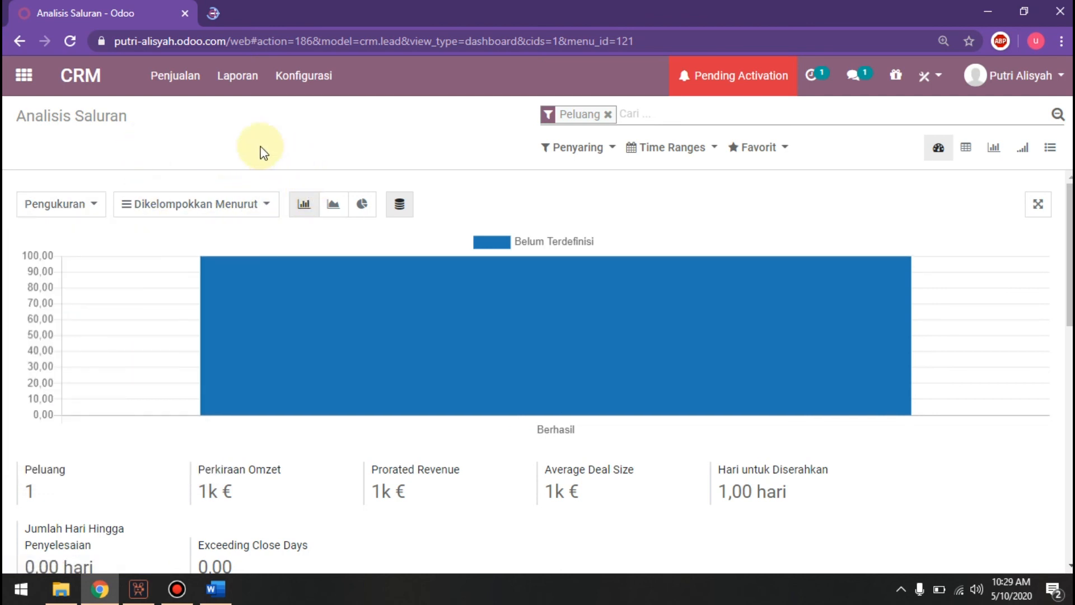
- Switch the pipeline analysis chart's measure to Perkiraan Omzet and look over the other available measures
click(76, 206)
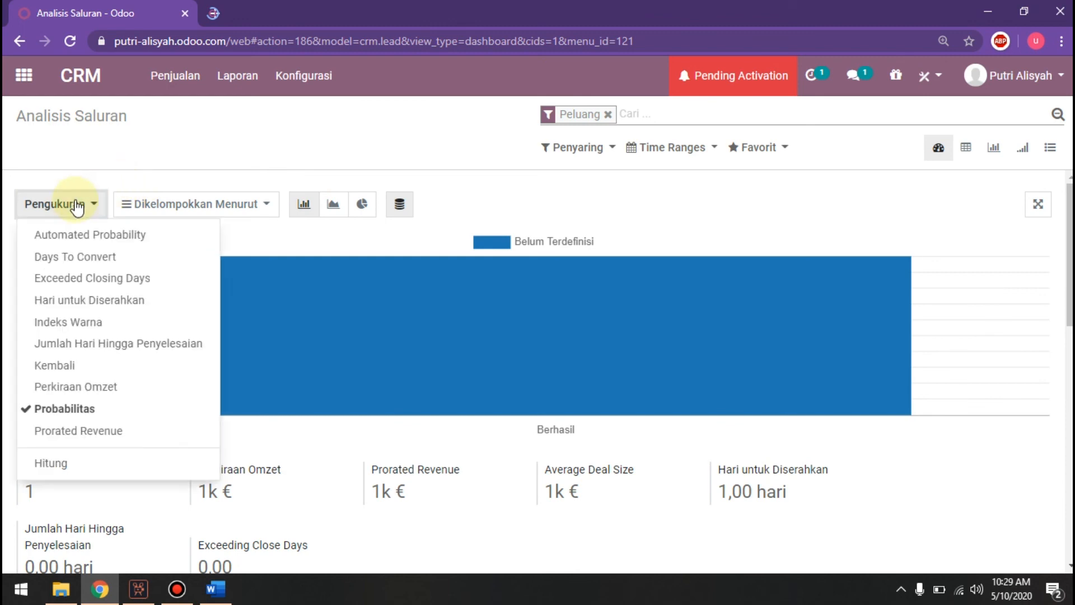
click(98, 388)
click(166, 159)
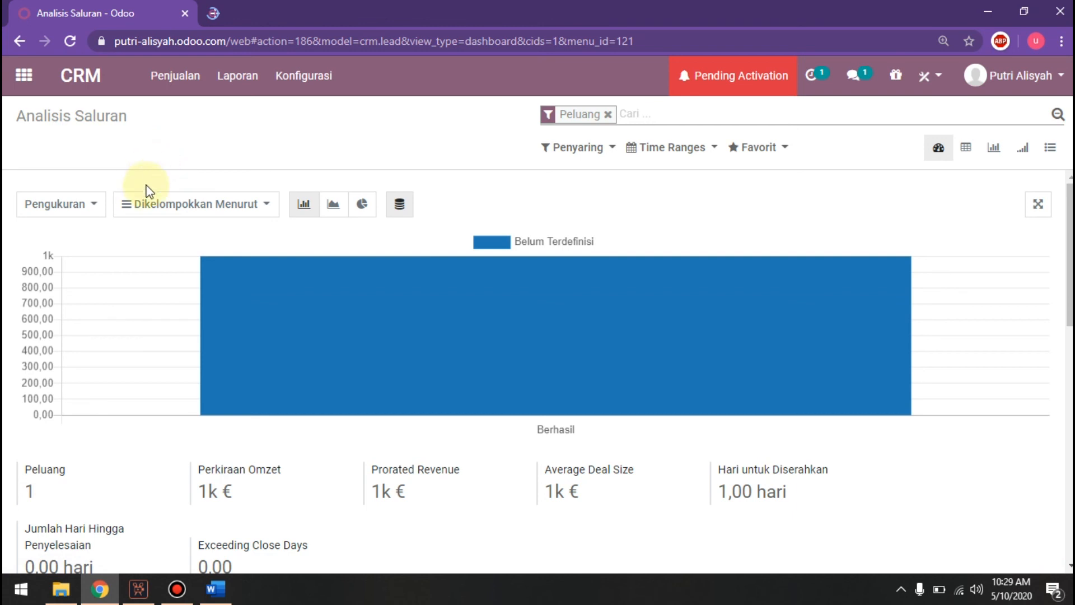
click(59, 205)
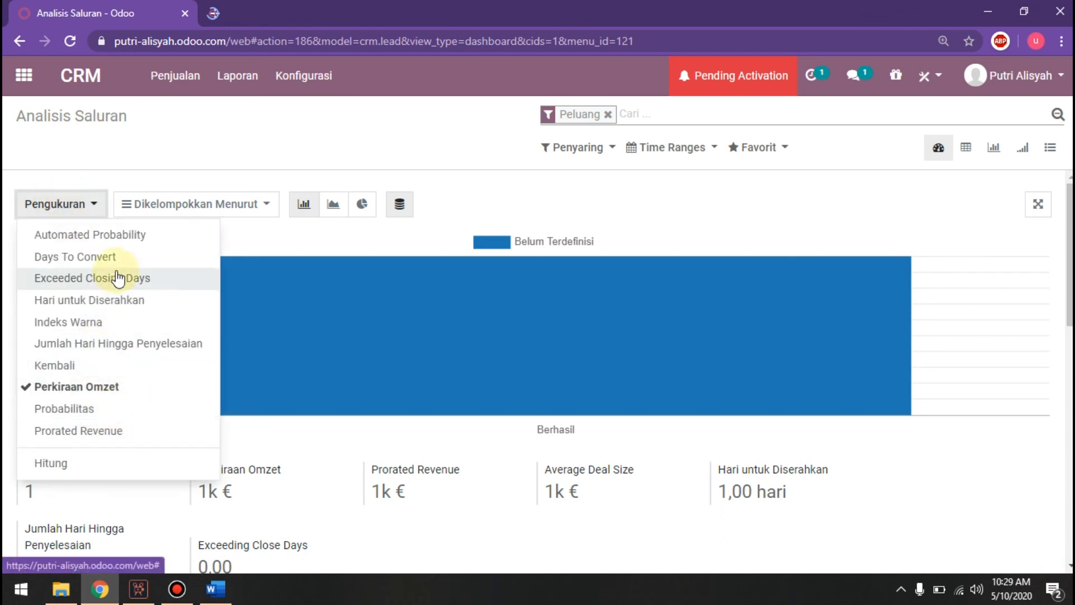
click(79, 209)
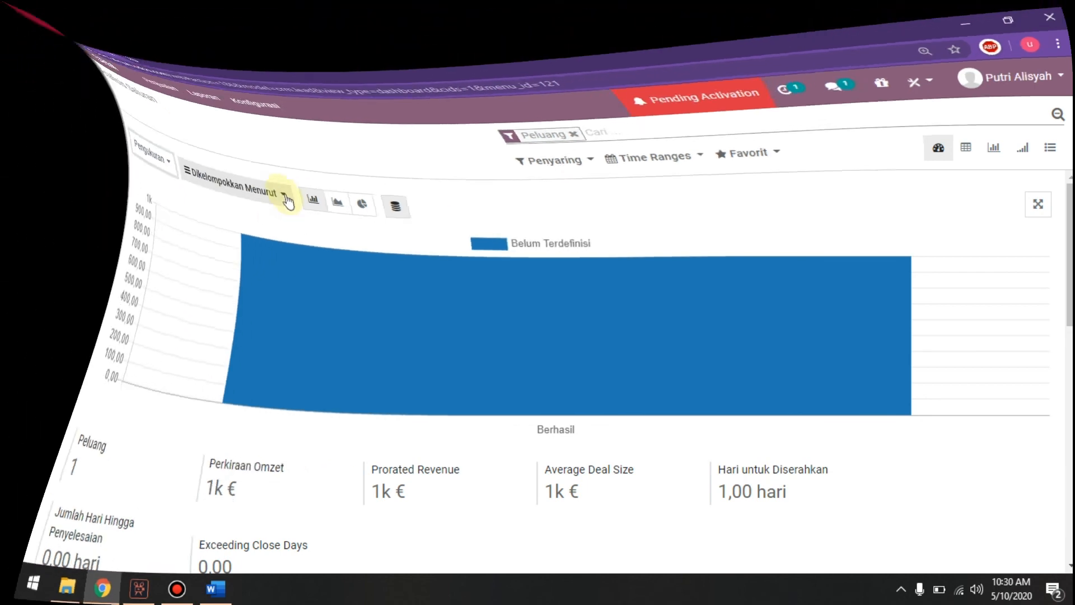